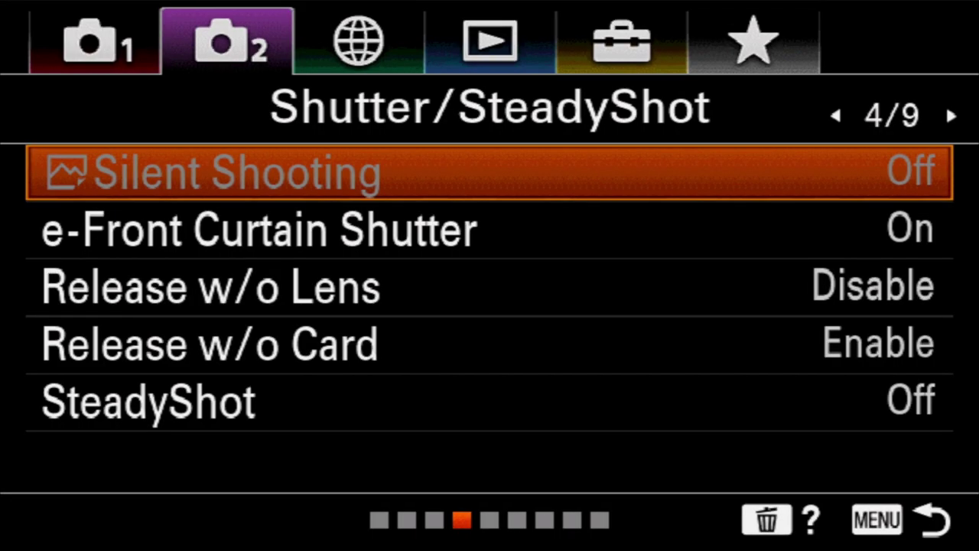
- Open the Silent Shooting options and confirm Off
key("Return")
key("Return")
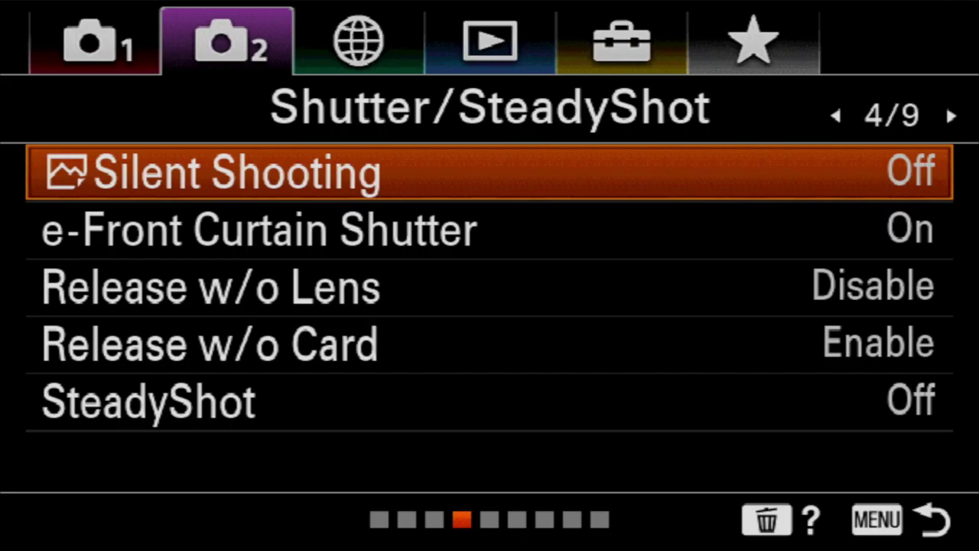
key("Return")
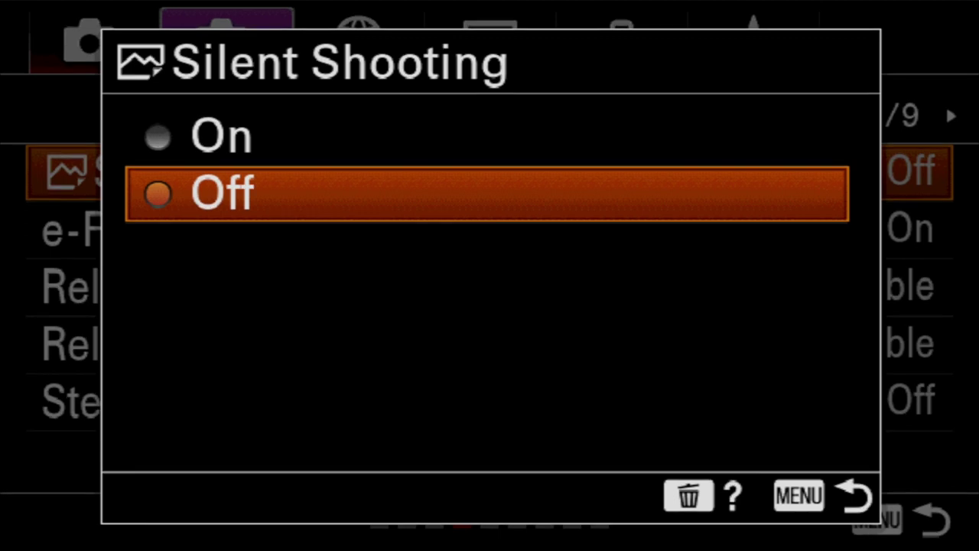
key("Return")
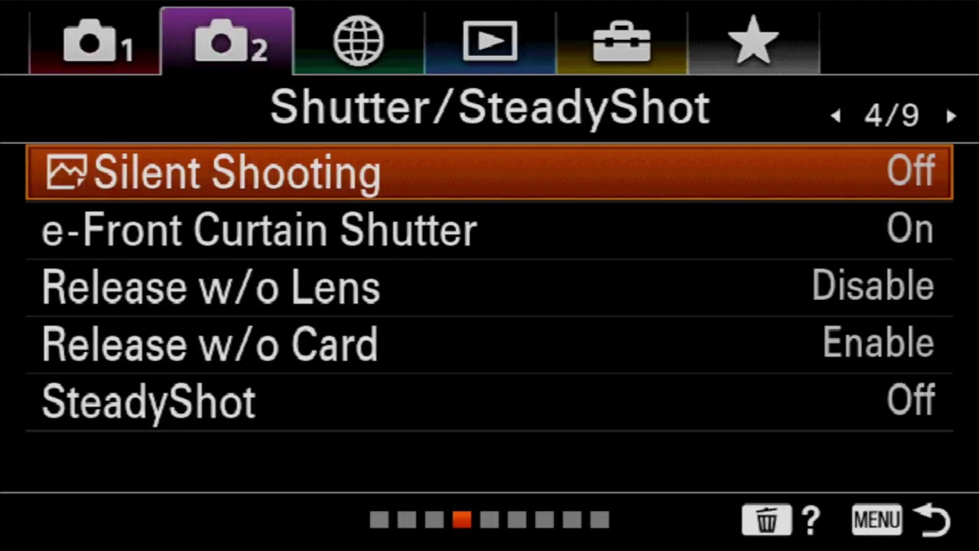
- Confirm e-Front Curtain Shutter as On and Release w/o Lens as Disable
key("Down")
key("Return")
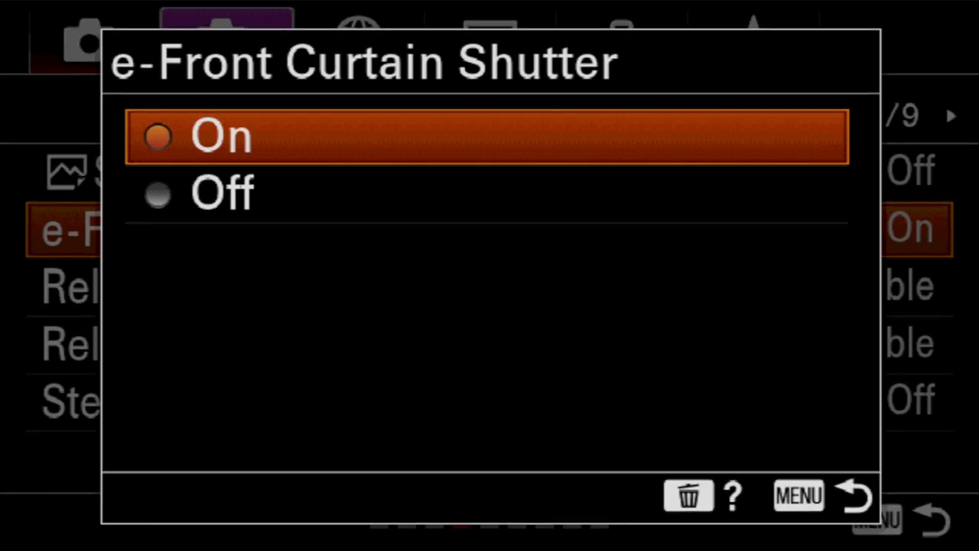
key("Return")
key("Down")
key("Return")
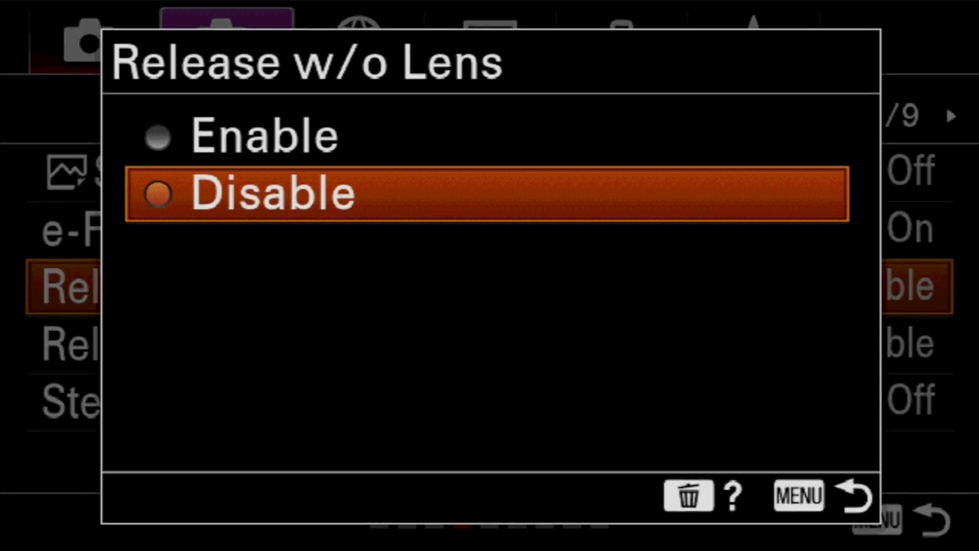
key("Return")
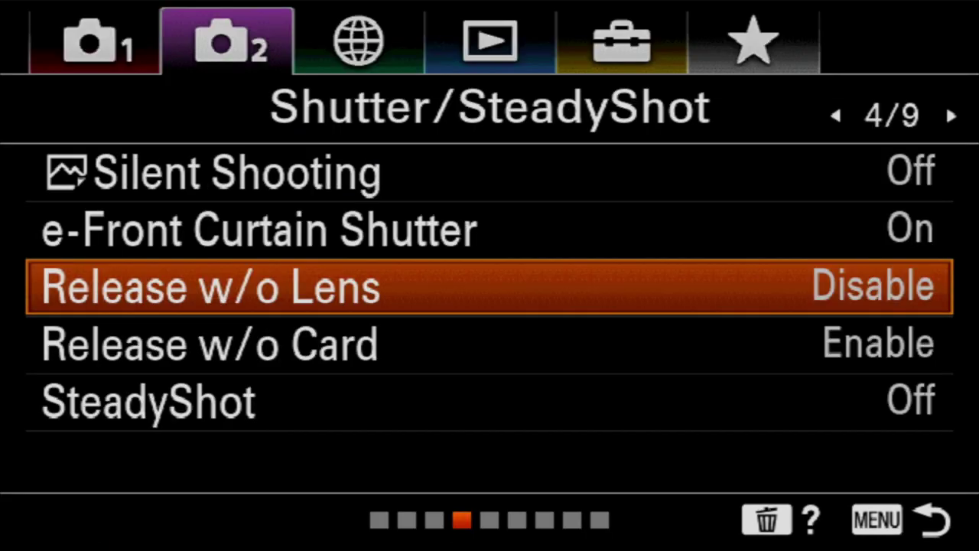
- Check both Release w/o Card options and confirm Enable
key("Down")
key("Return")
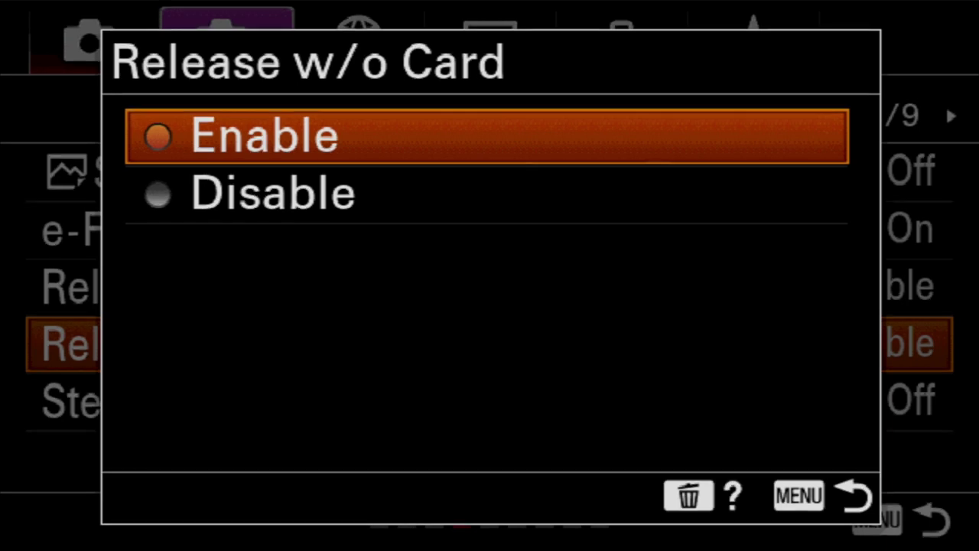
key("Down")
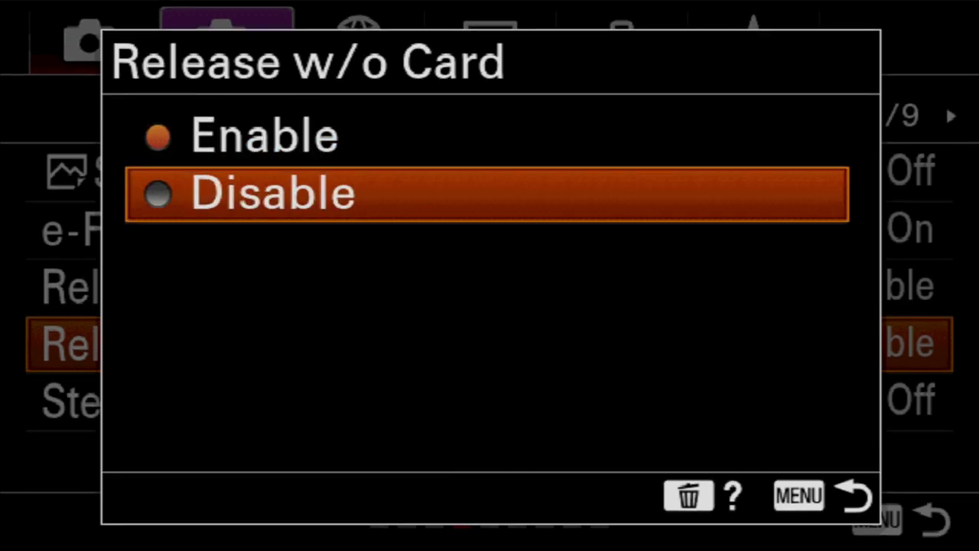
key("Up")
key("Return")
- Turn SteadyShot On in the Shutter/SteadyShot settings
key("Down")
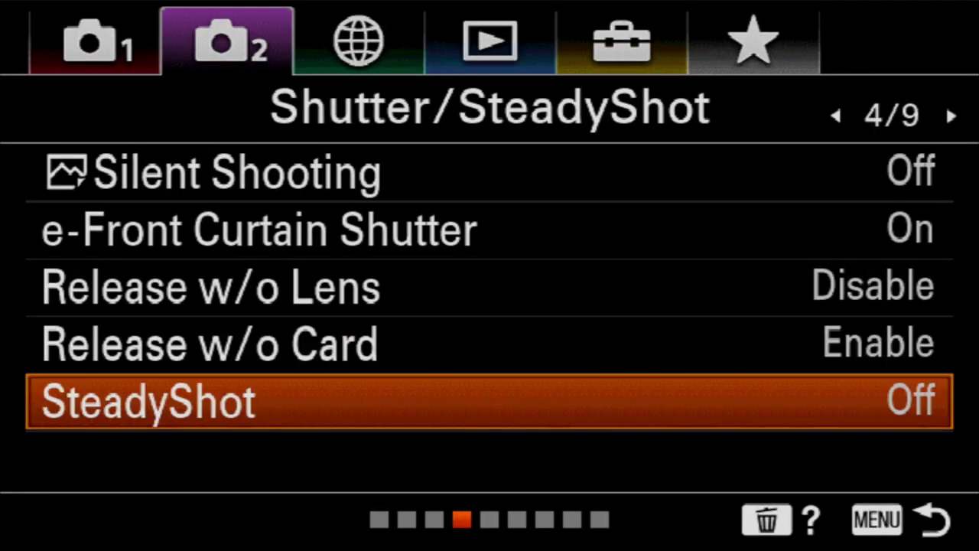
key("Return")
key("Up")
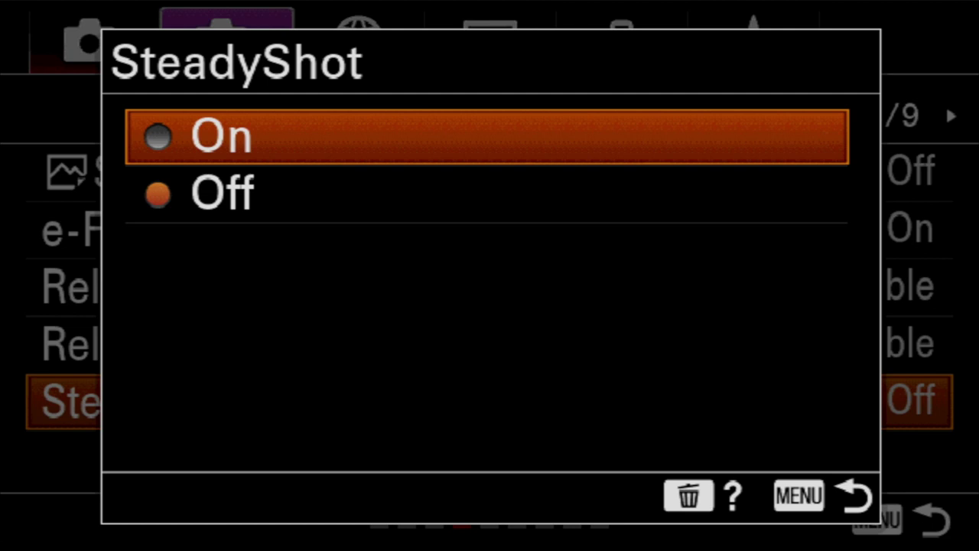
key("Return")
key("Down")
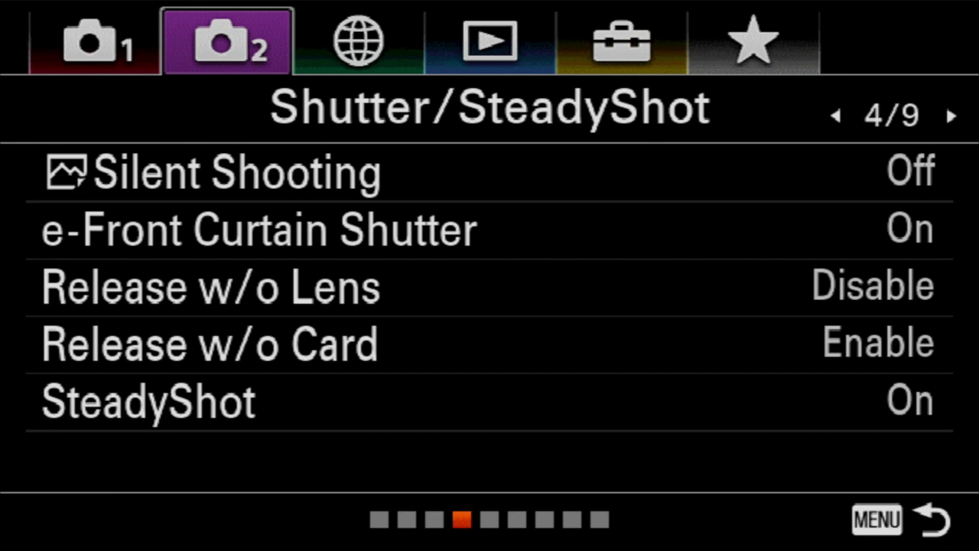
- Try to open the Zoom function on the Zoom settings page
key("Right")
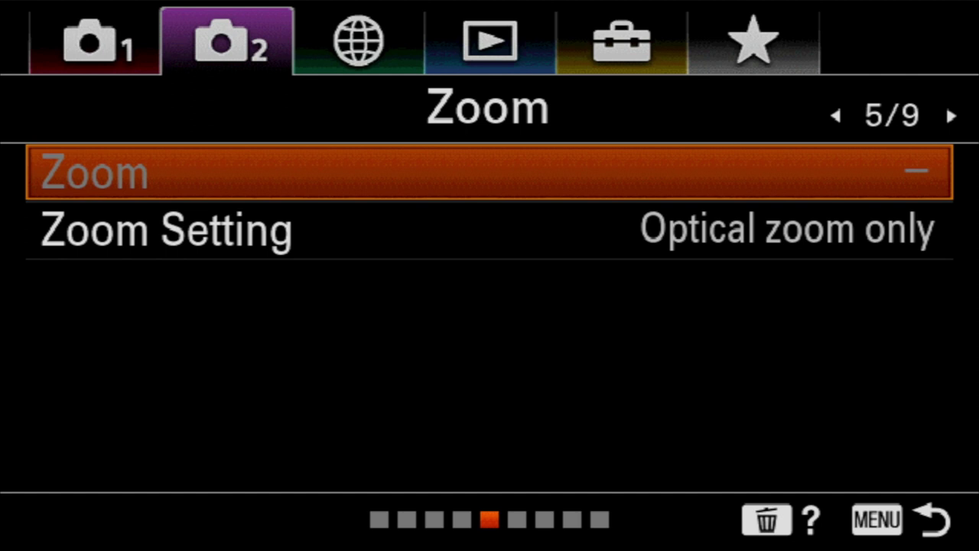
key("Return")
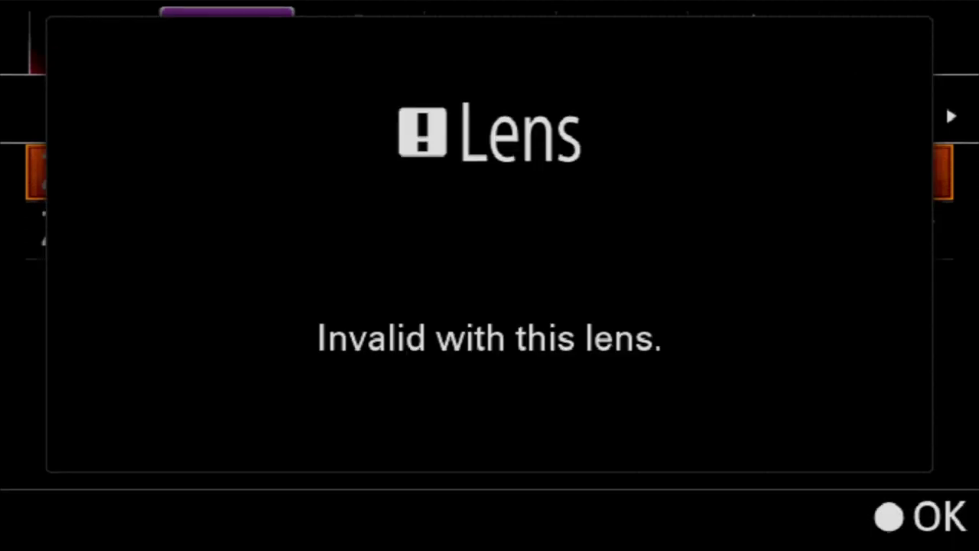
key("Return")
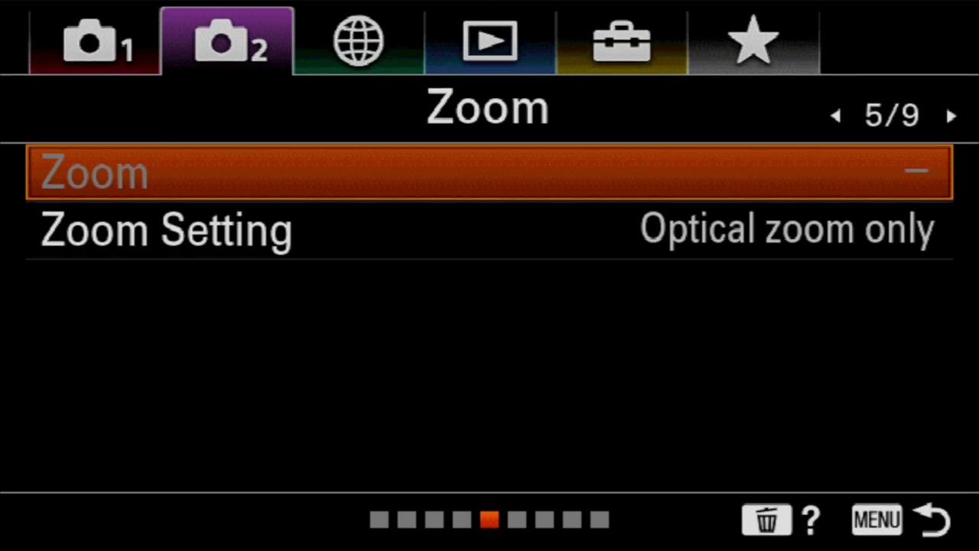
- Look through the Zoom Setting options down to On:Digital Zoom and leave without choosing one
key("Down")
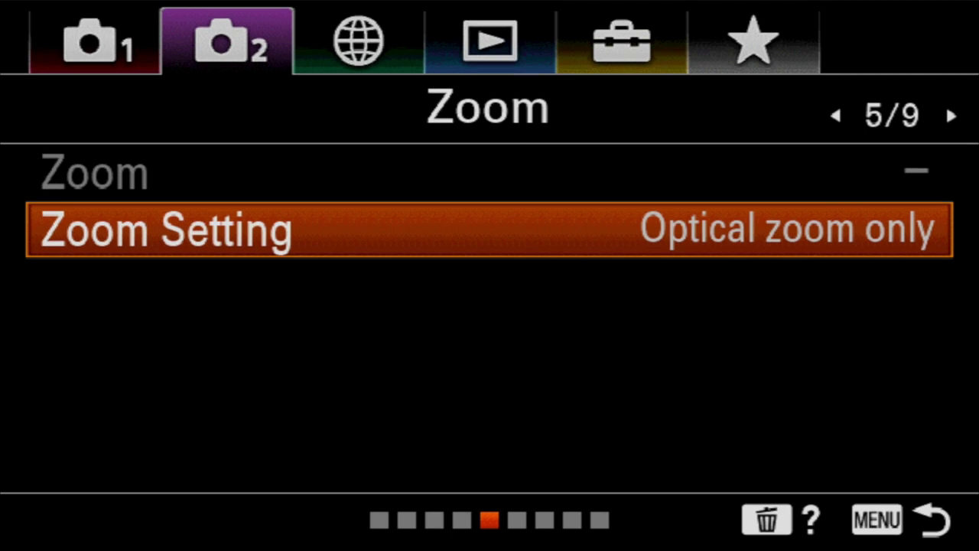
key("Return")
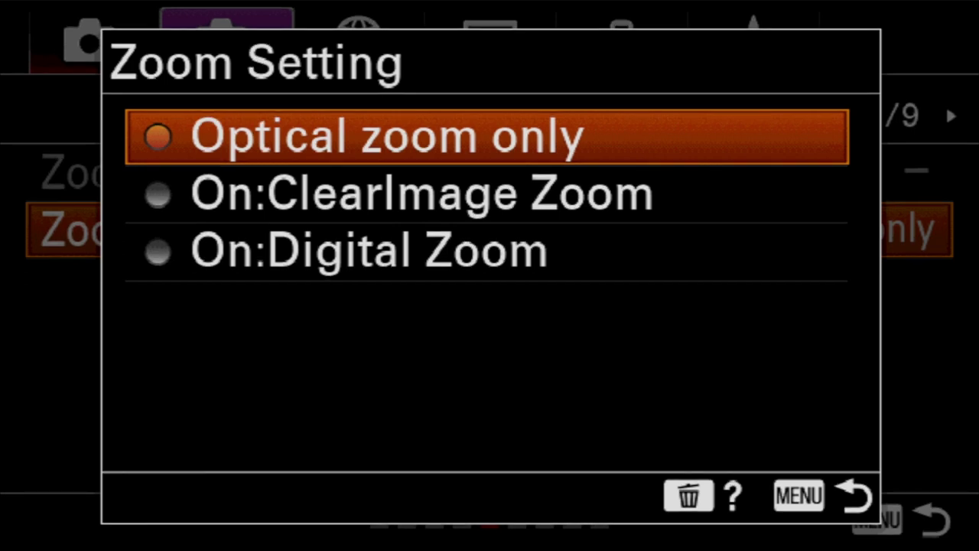
key("Down")
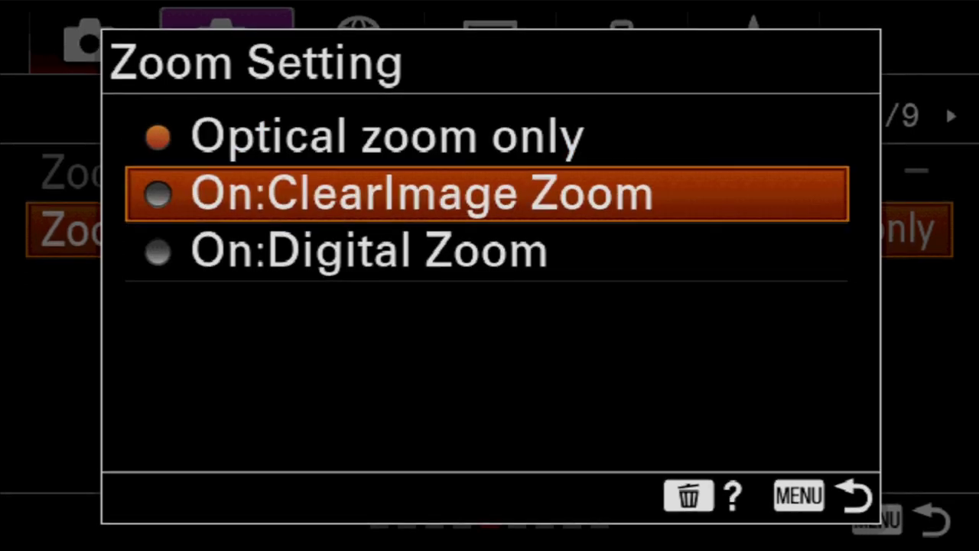
key("Down")
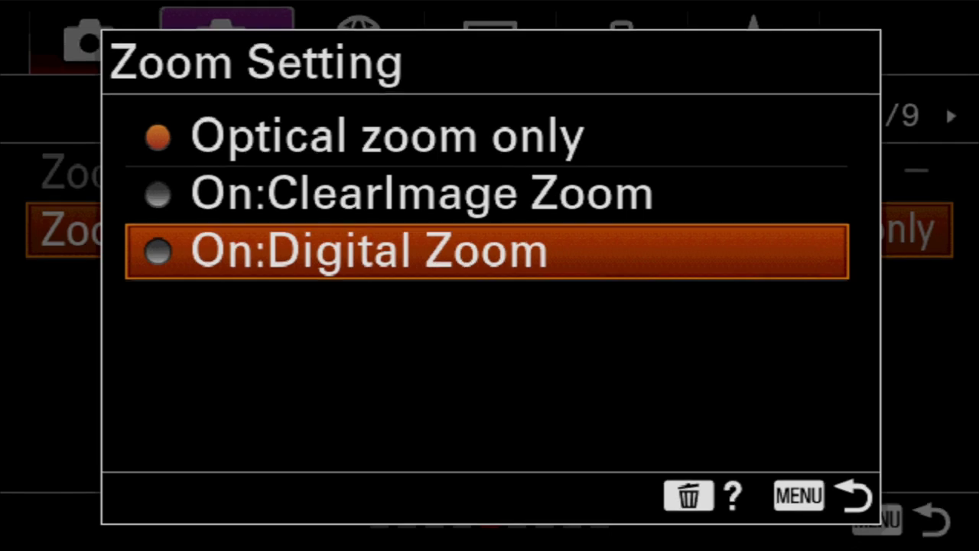
key("Escape")
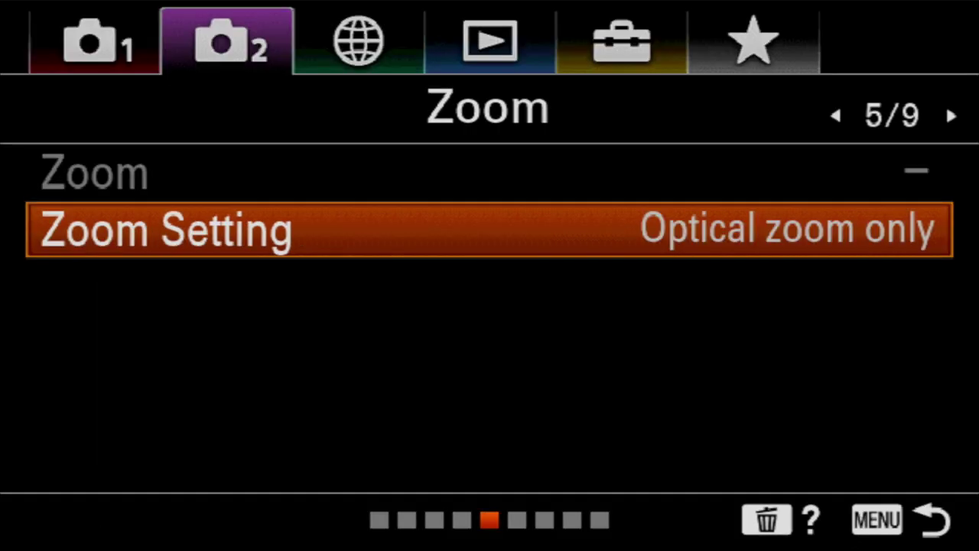
- Examine the DISP Button display options for the Monitor, from Display All Info. to Monitor Off, and cancel out
key("Down")
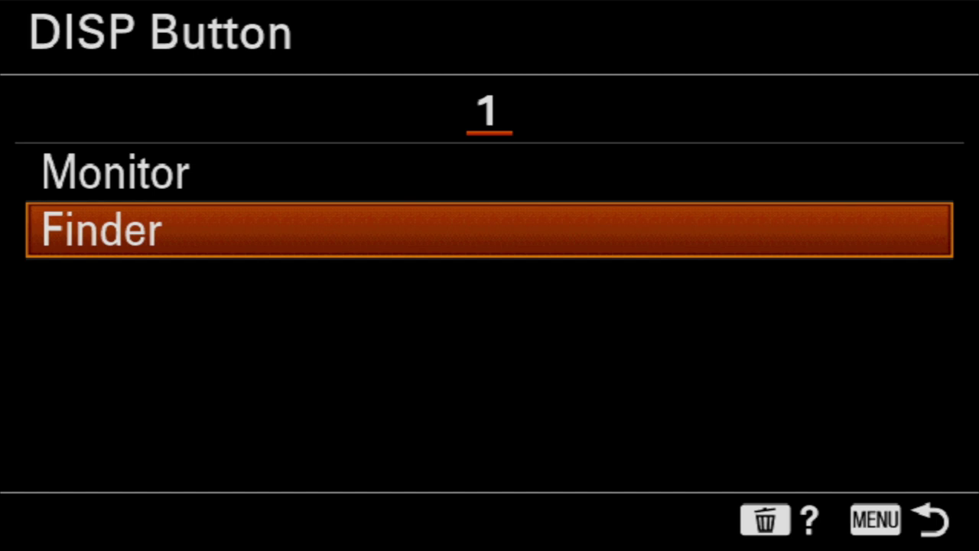
left_click(490, 172)
key("Return")
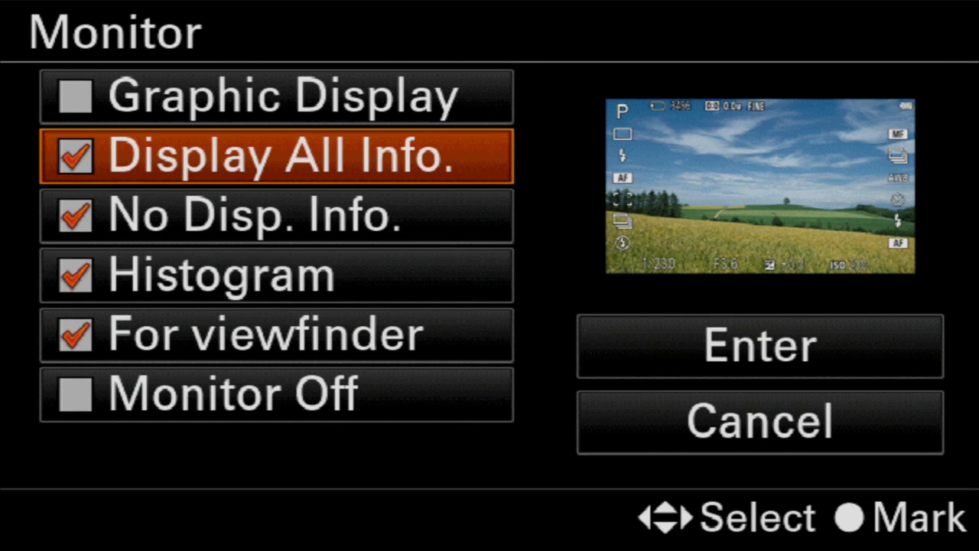
key("Down")
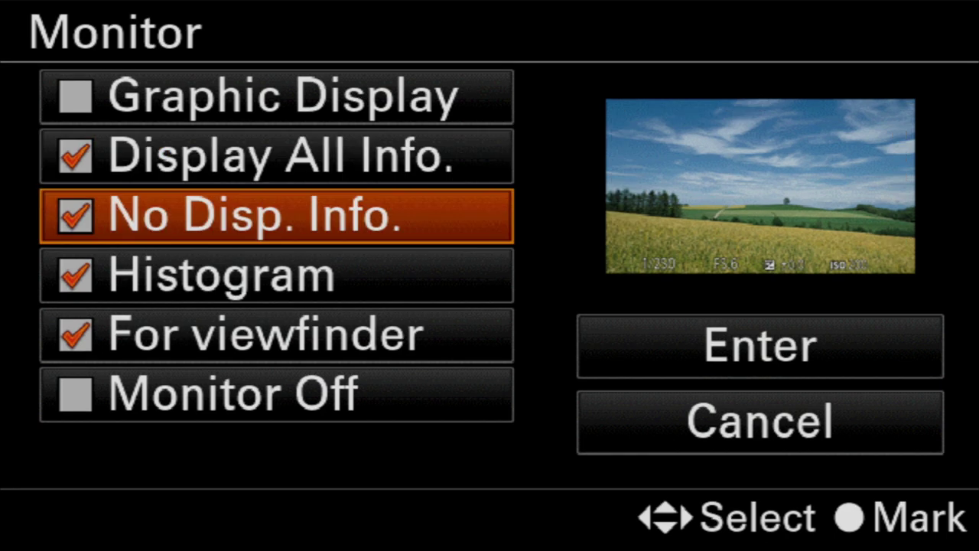
key("Down")
key("Down")
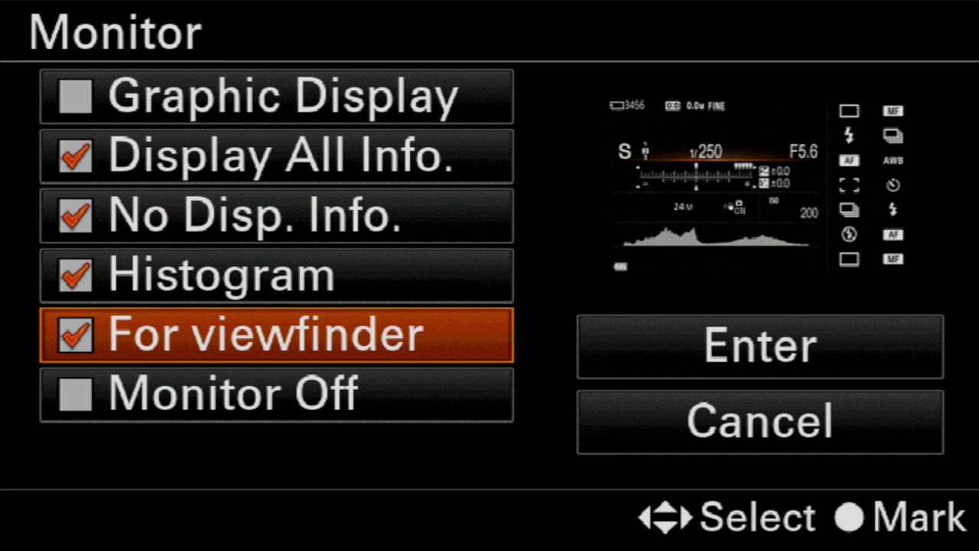
key("Down")
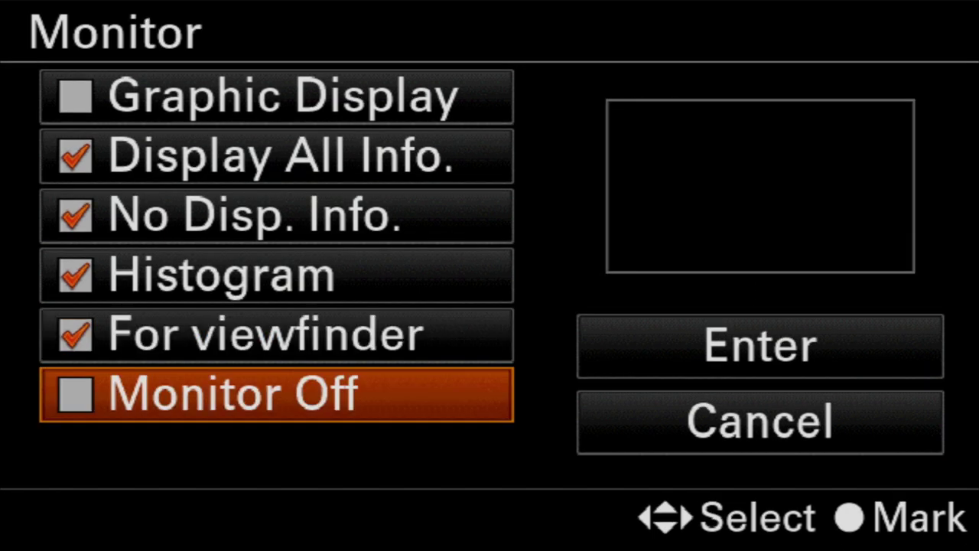
key("Up")
key("Up")
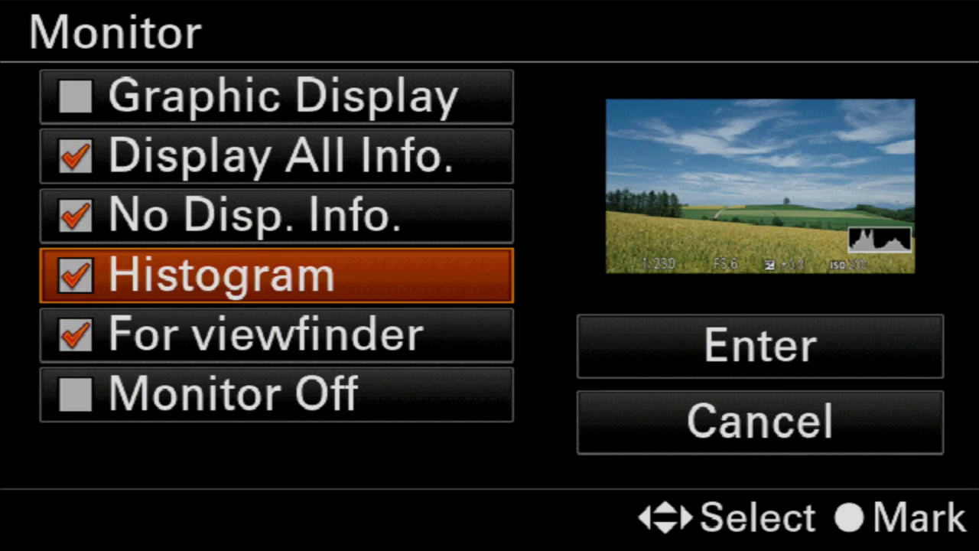
key("Up")
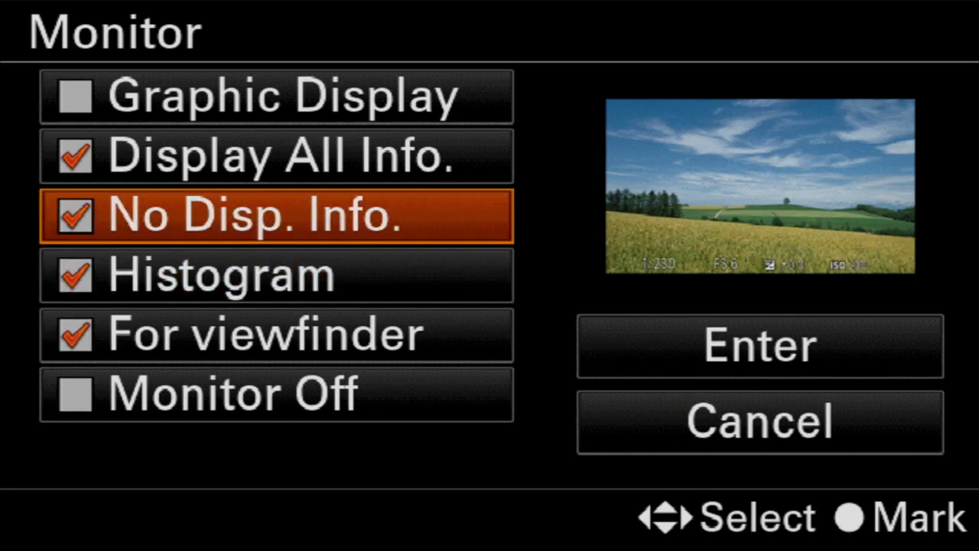
key("Right")
key("Down")
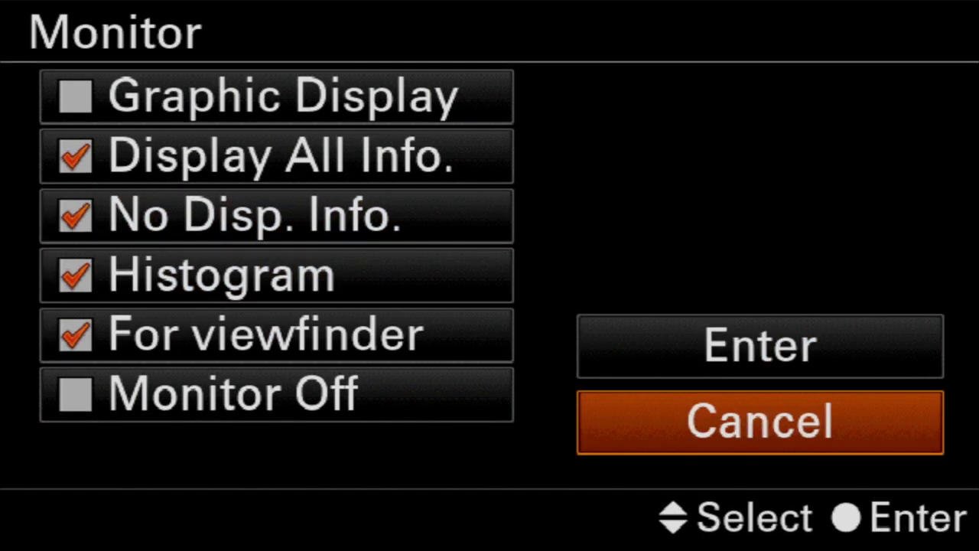
key("Return")
- Try enabling Display All Info. for the Finder in the DISP Button settings, and cancel the change
key("Down")
key("Return")
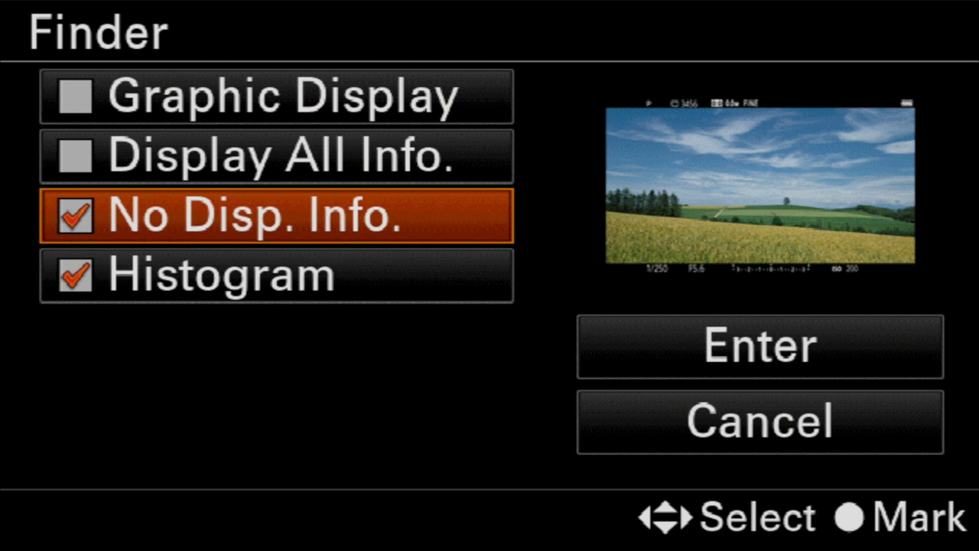
key("Up")
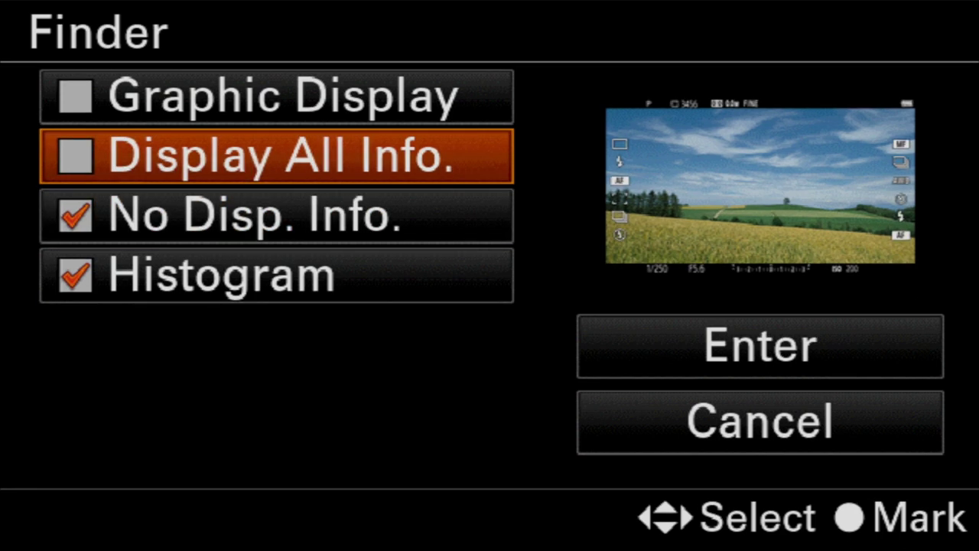
key("Return")
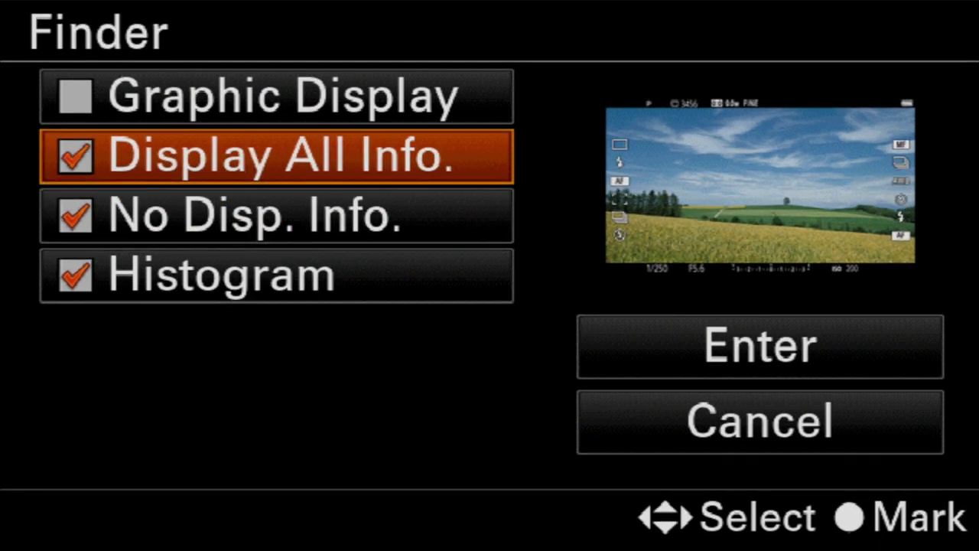
key("Down")
key("Right")
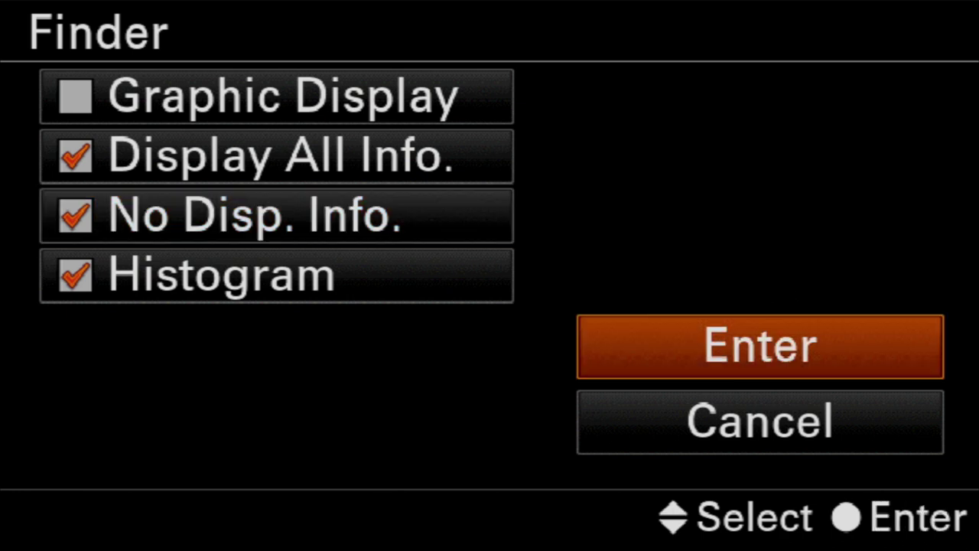
key("Down")
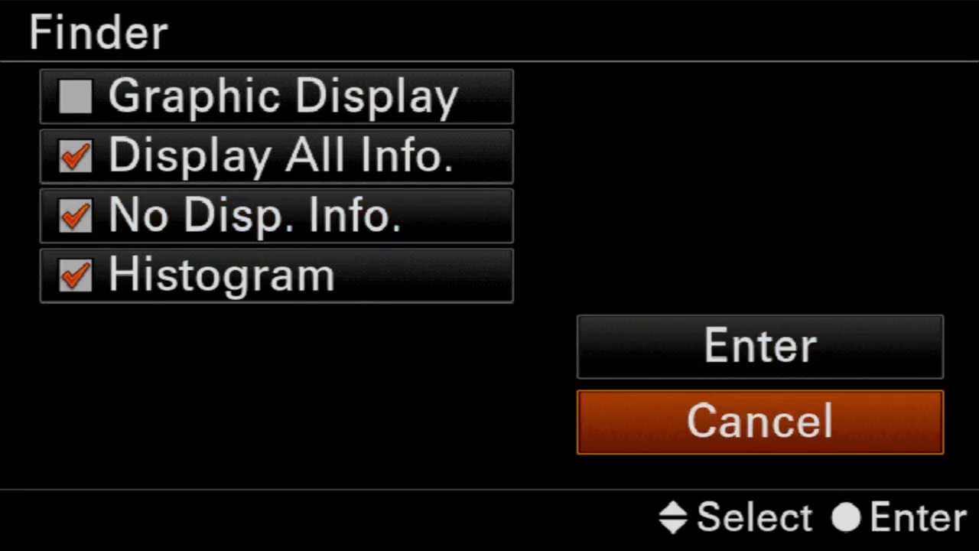
key("Return")
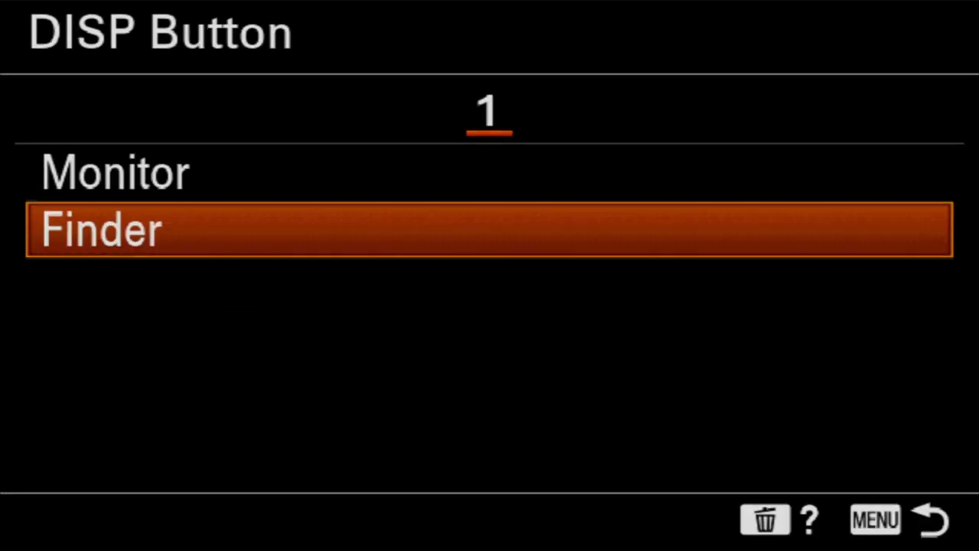
- Leave the DISP Button settings, try to open FINDER/MONITOR, and move on to Zebra Setting
key("Escape")
key("Down")
key("Return")
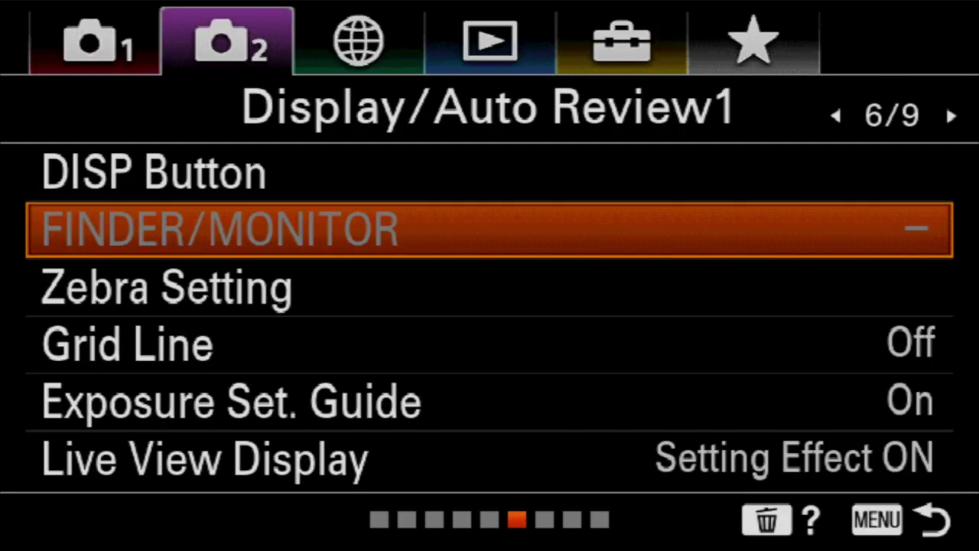
key("Down")
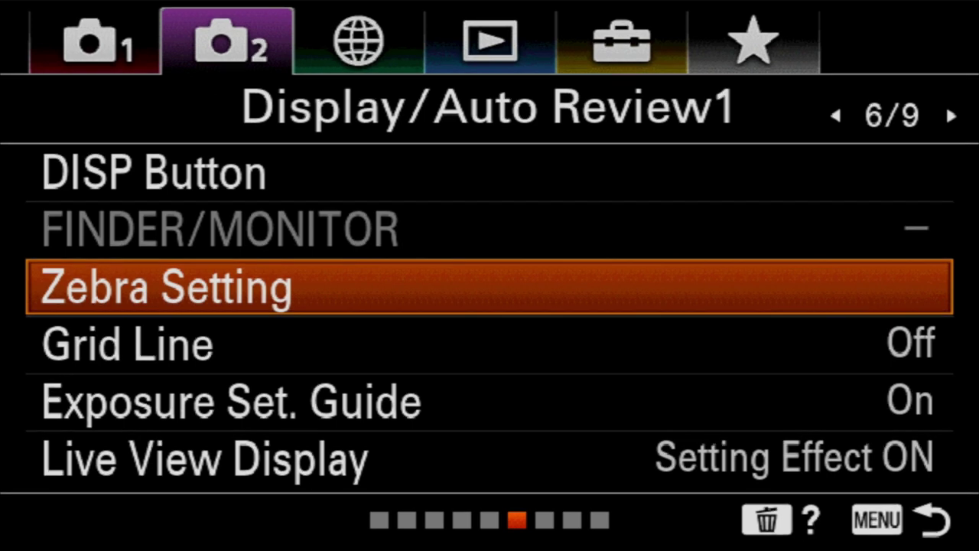
- Open Zebra Setting and confirm 75 as the Zebra Level
key("Down")
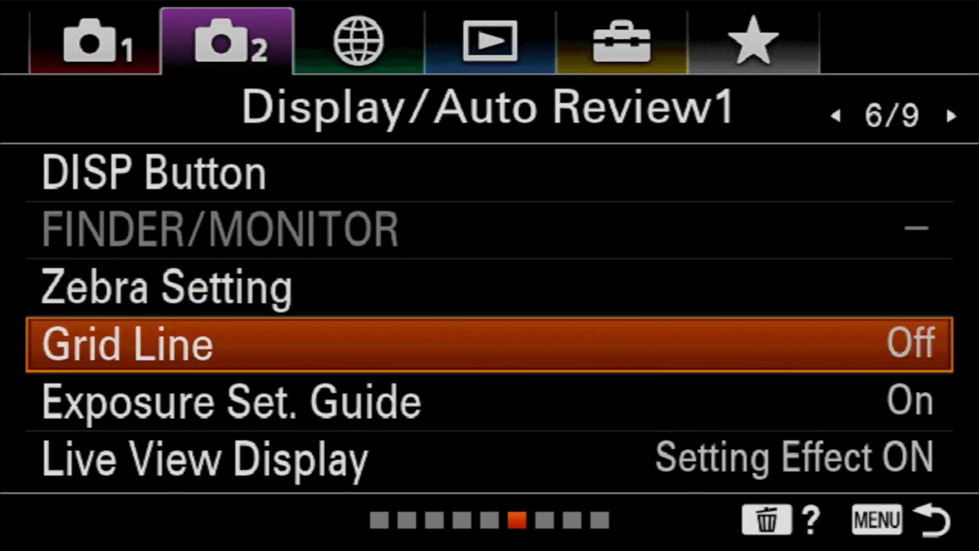
key("Up")
key("Return")
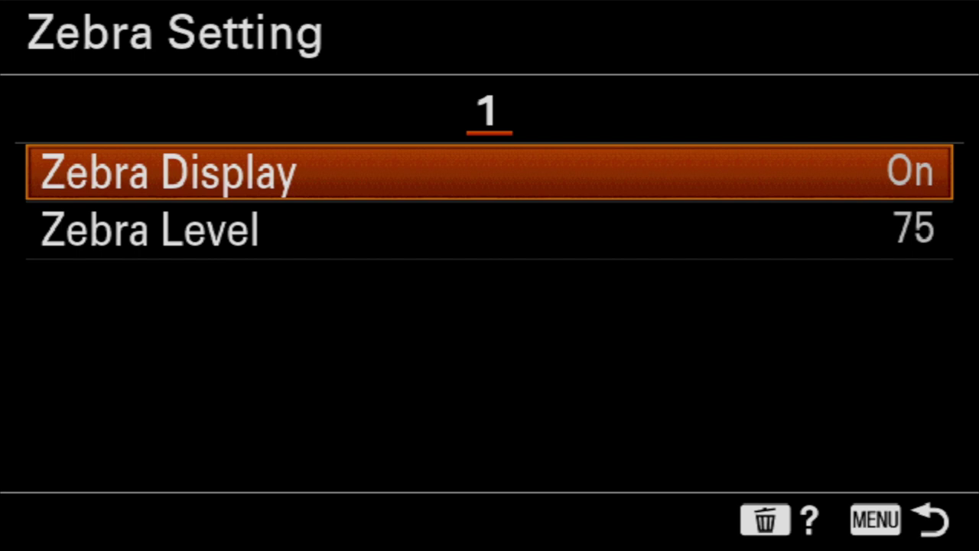
key("Down")
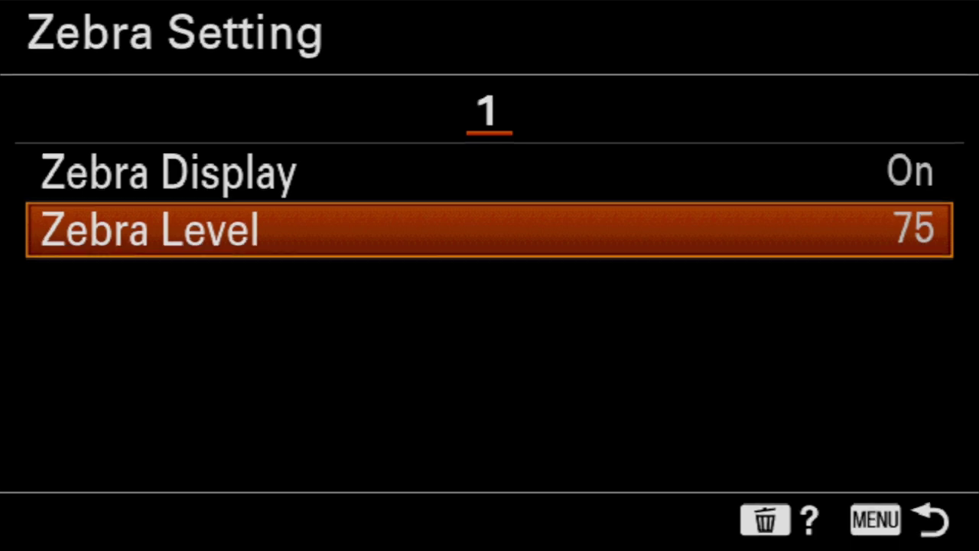
key("Return")
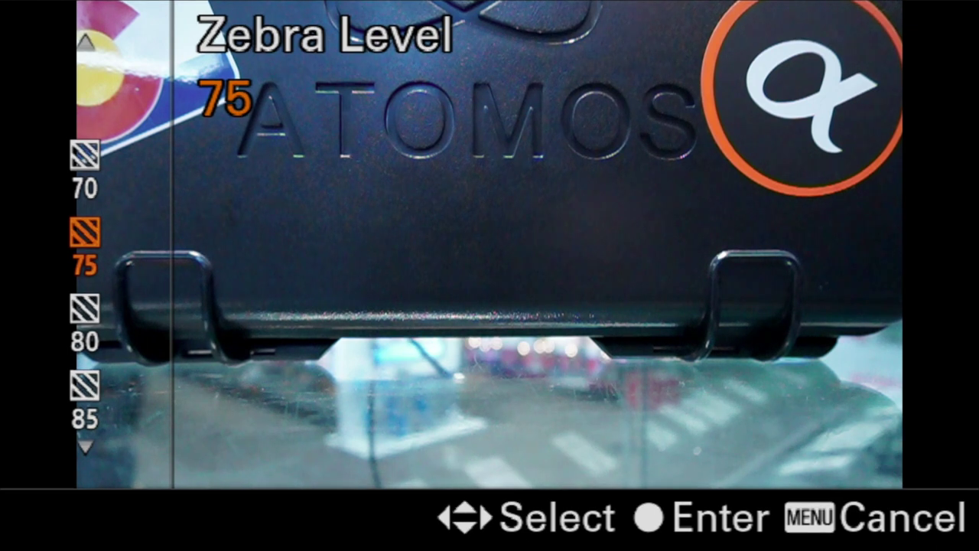
key("Return")
- Set Zebra Display to Off and leave Zebra Setting
key("Up")
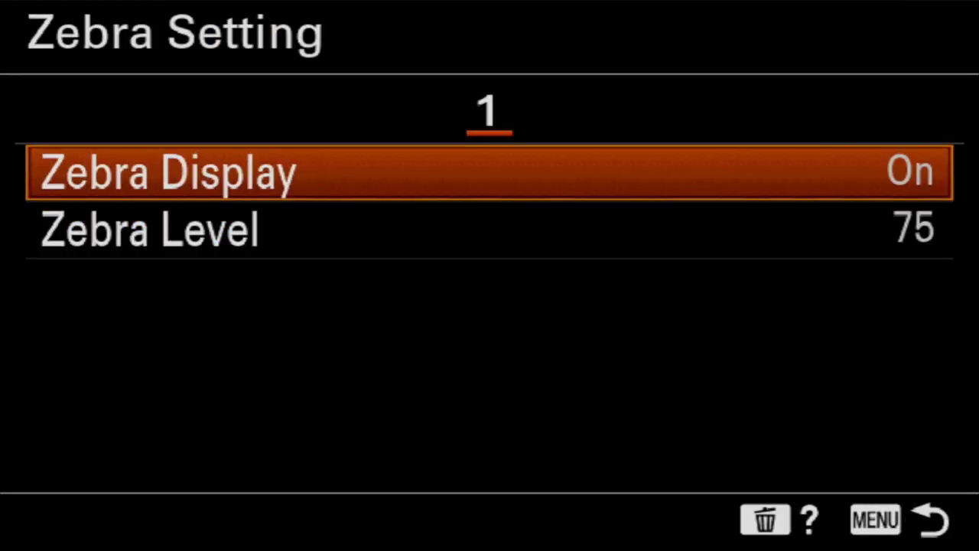
key("Return")
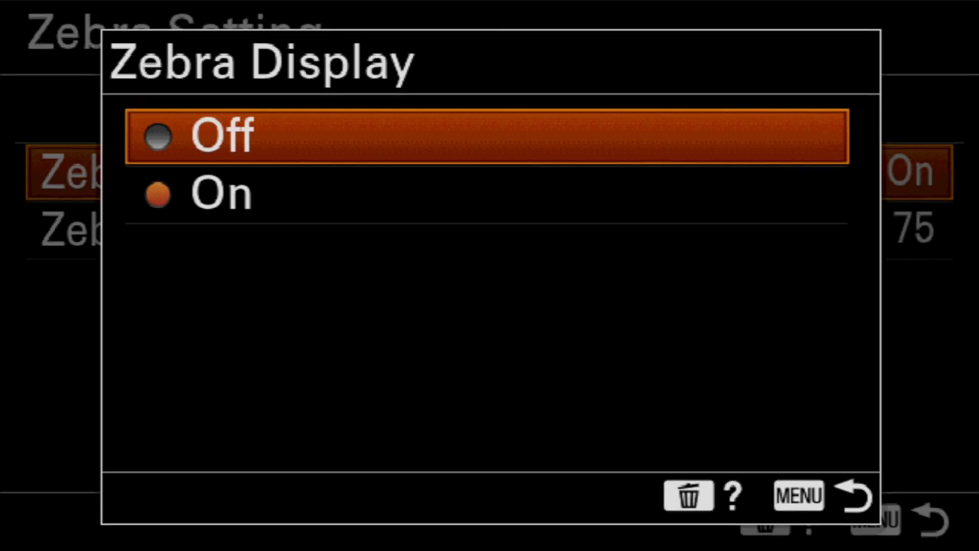
key("Return")
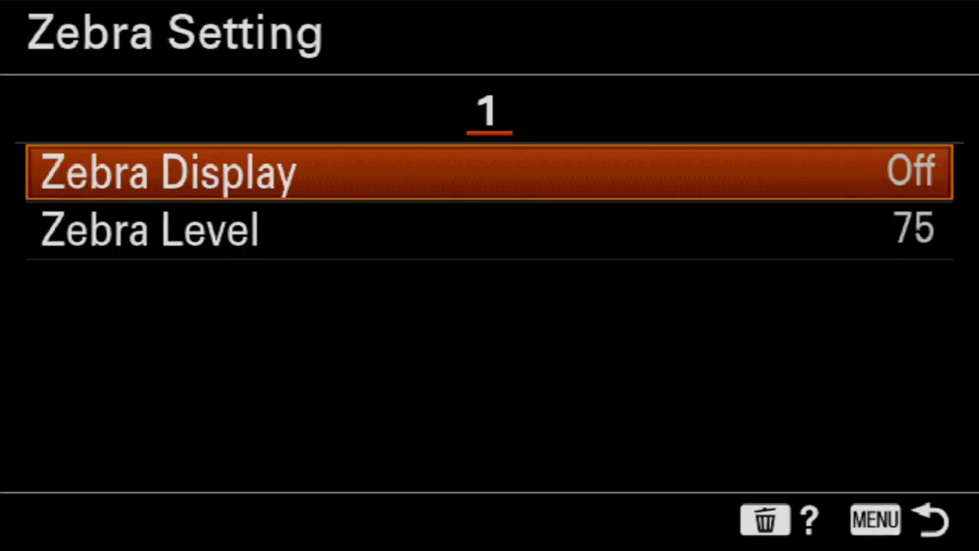
key("Escape")
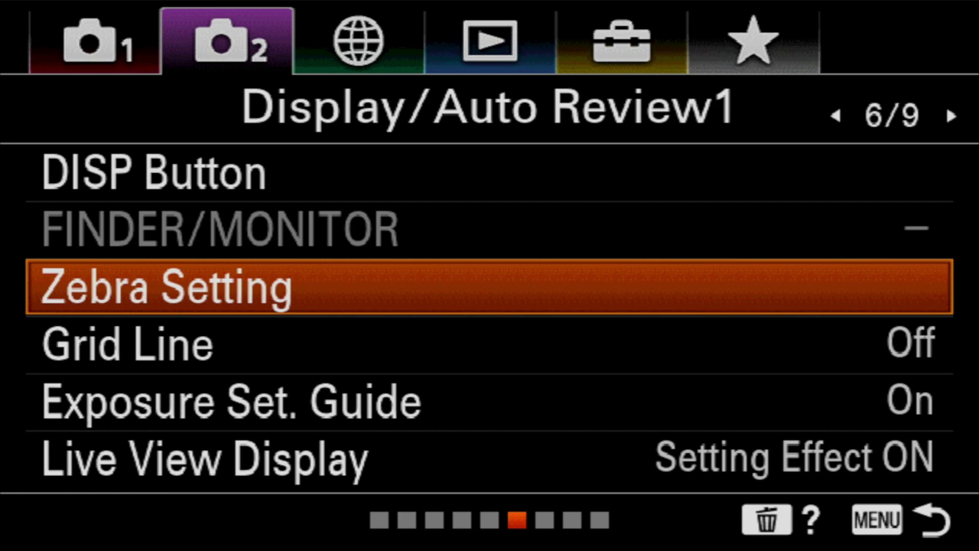
- Look through the Grid Line options from Rule of 3rds Grid to Diag. + Square Grid and choose Off
key("Down")
key("Return")
key("Down")
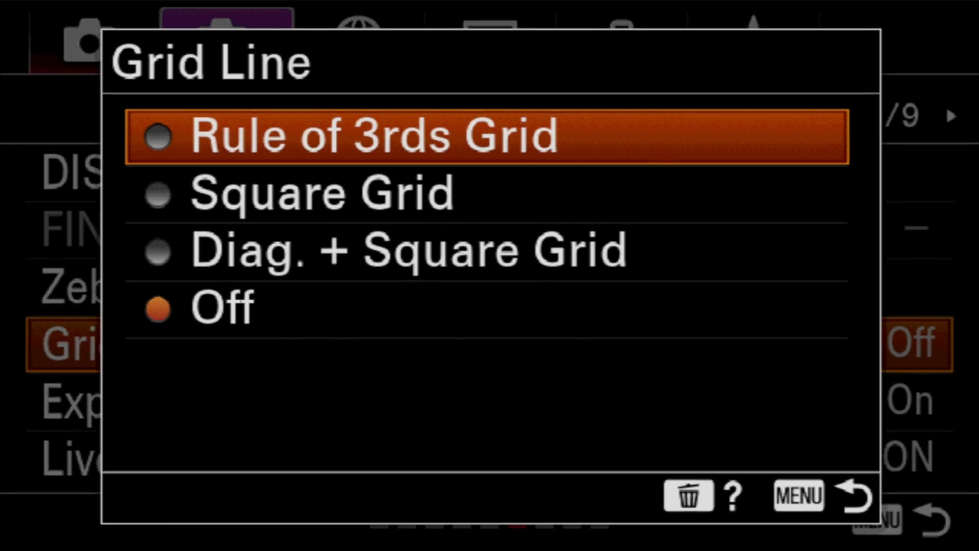
key("Down")
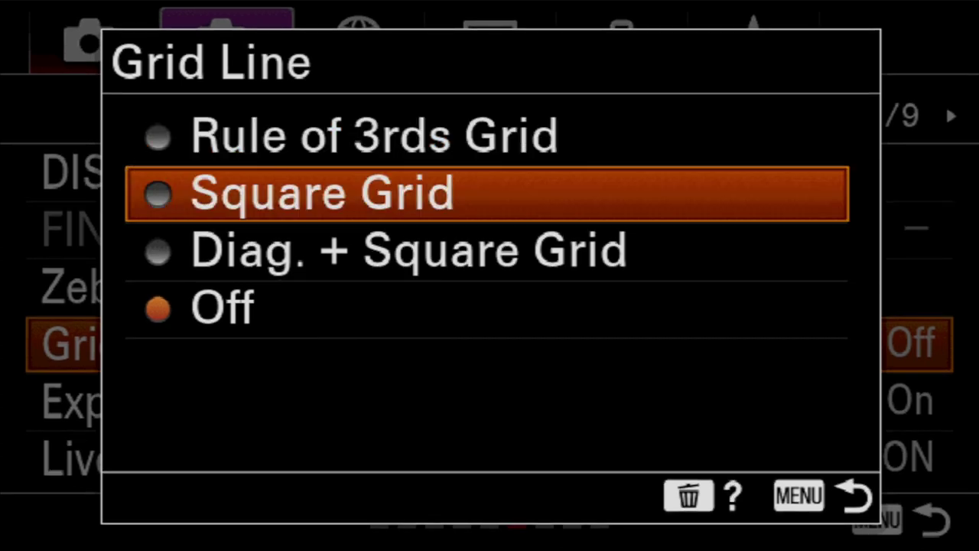
key("Down")
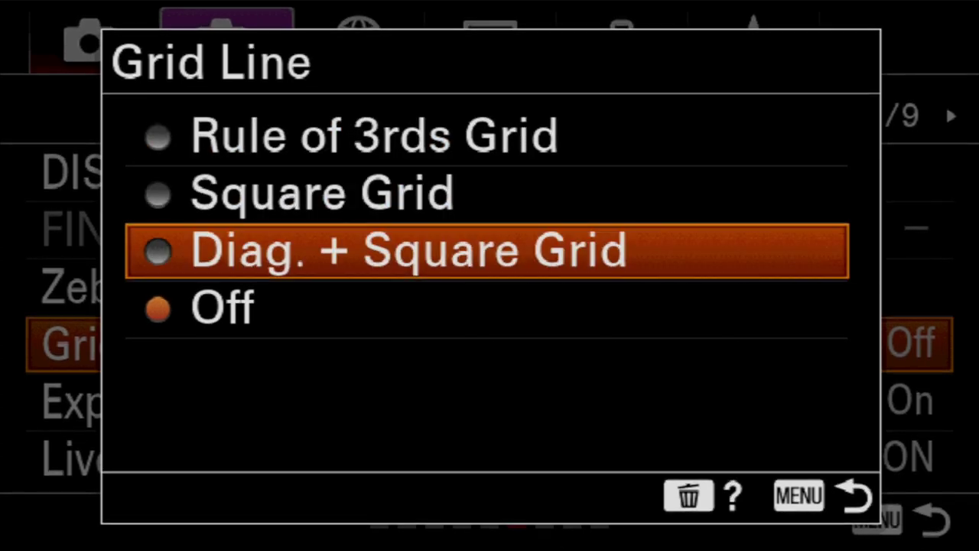
key("Down")
key("Return")
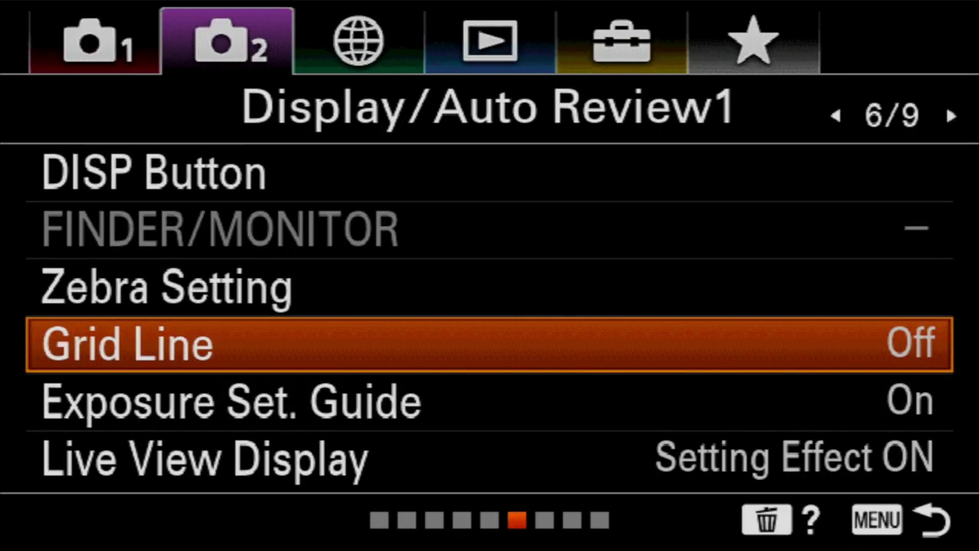
- Set Exposure Set. Guide to Off
key("Down")
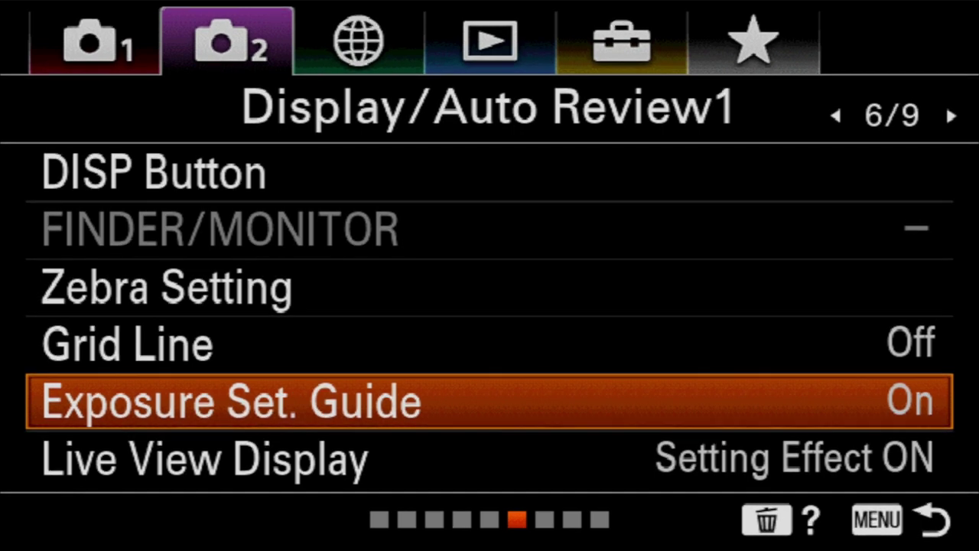
key("Return")
key("Up")
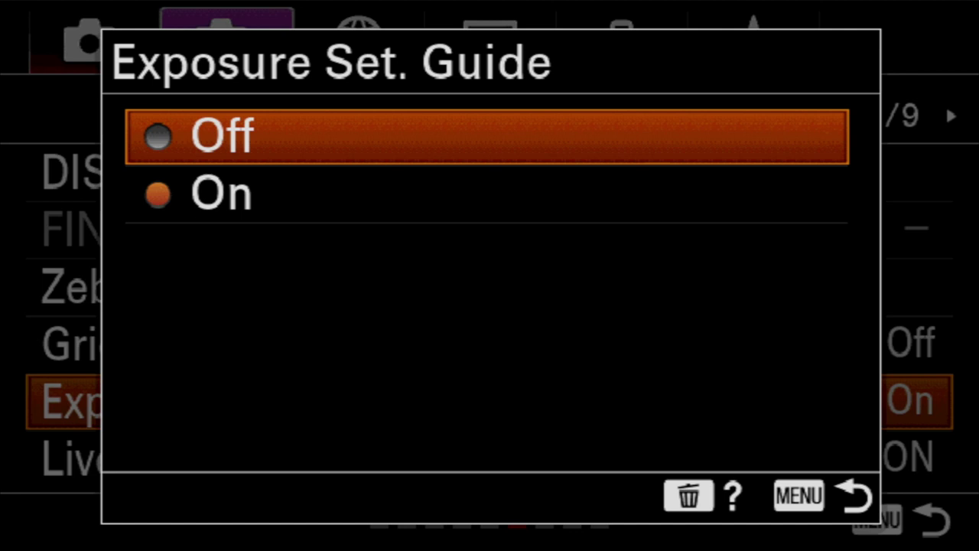
key("Return")
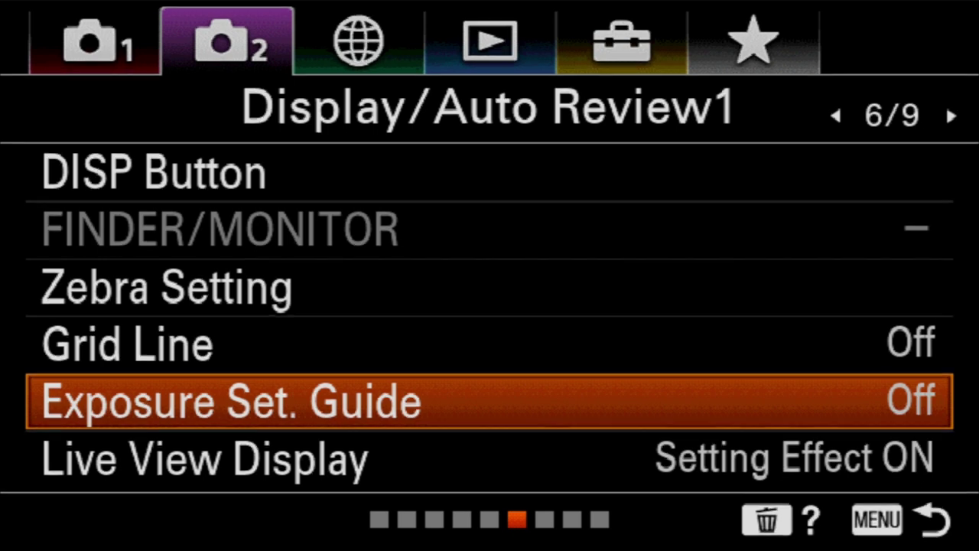
- Compare the two Live View Display options and choose Setting Effect ON
key("Down")
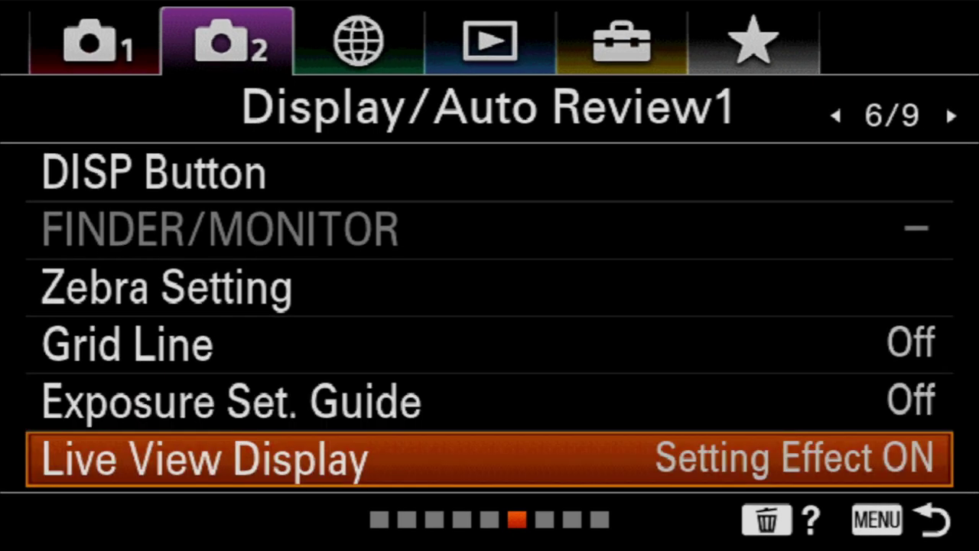
key("Return")
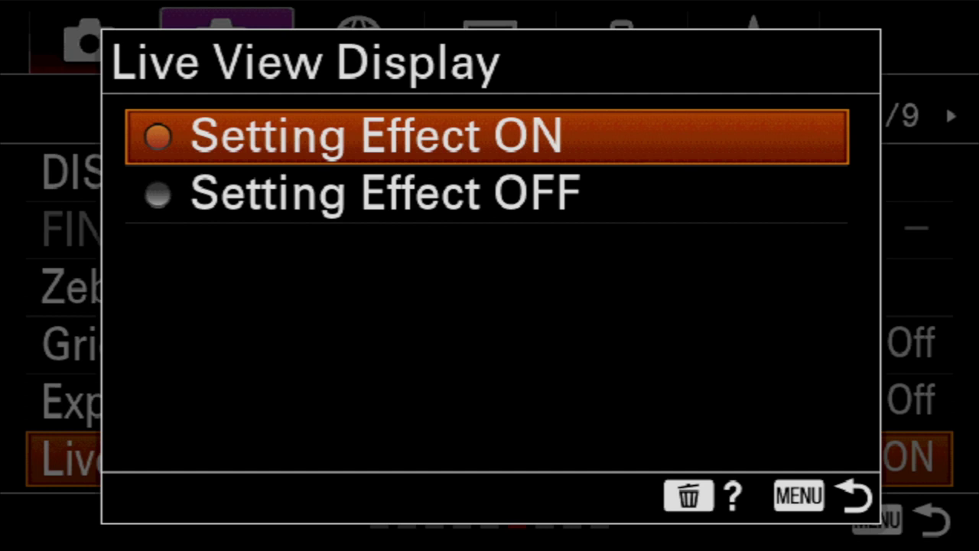
left_click(486, 194)
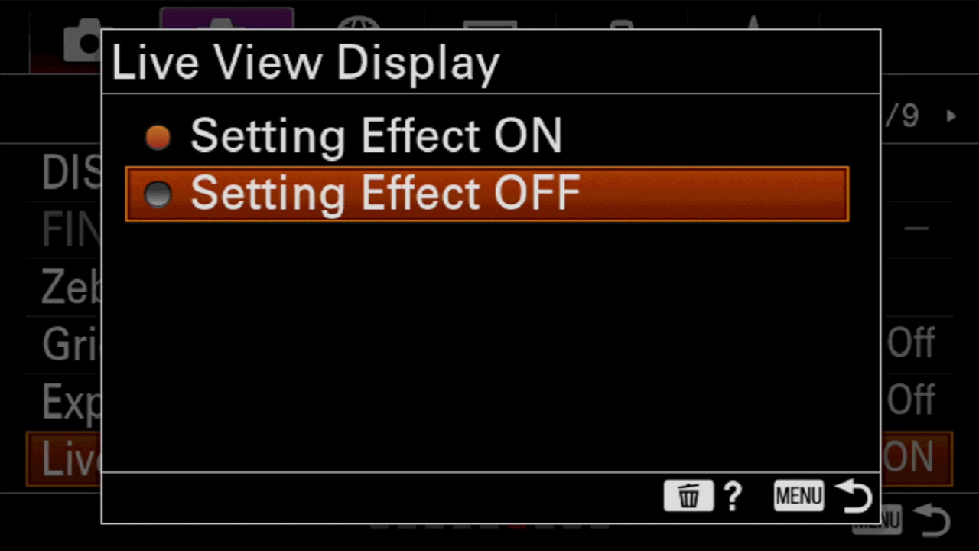
key("Up")
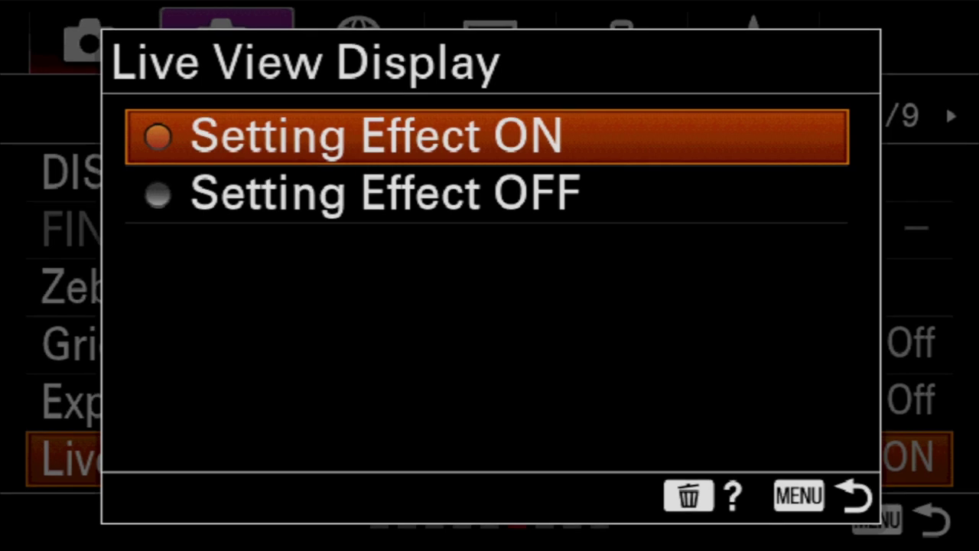
key("Return")
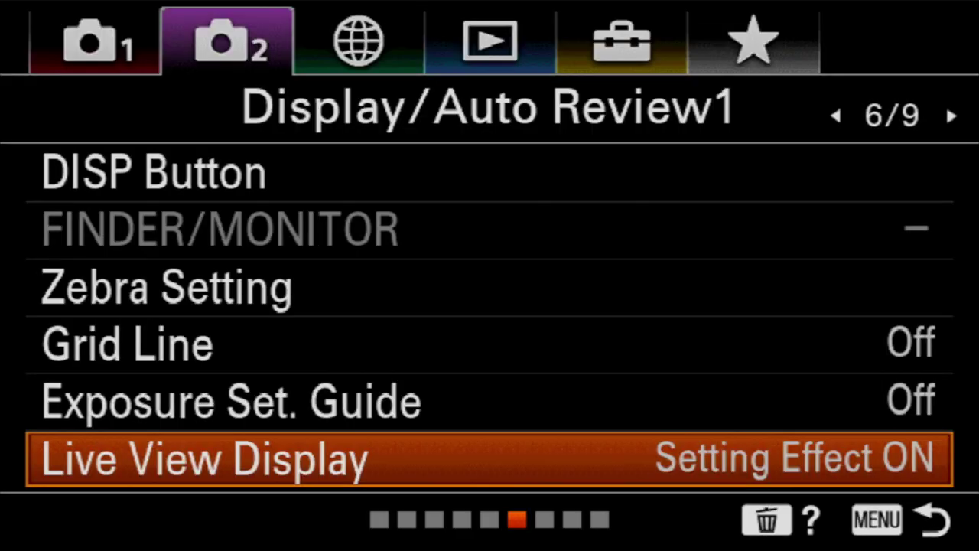
- Confirm 2 Sec for Auto Review and go on to the Custom Operation1 page
key("Down")
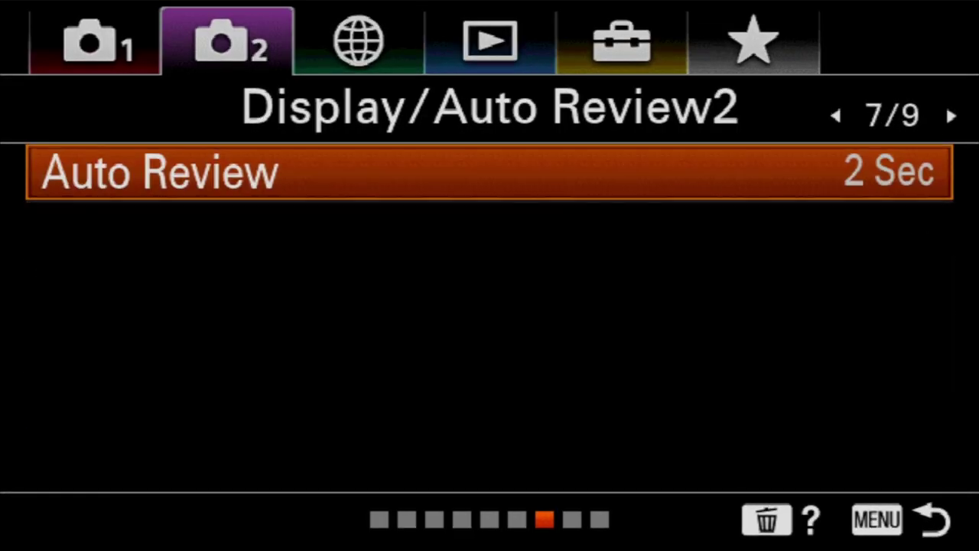
key("Return")
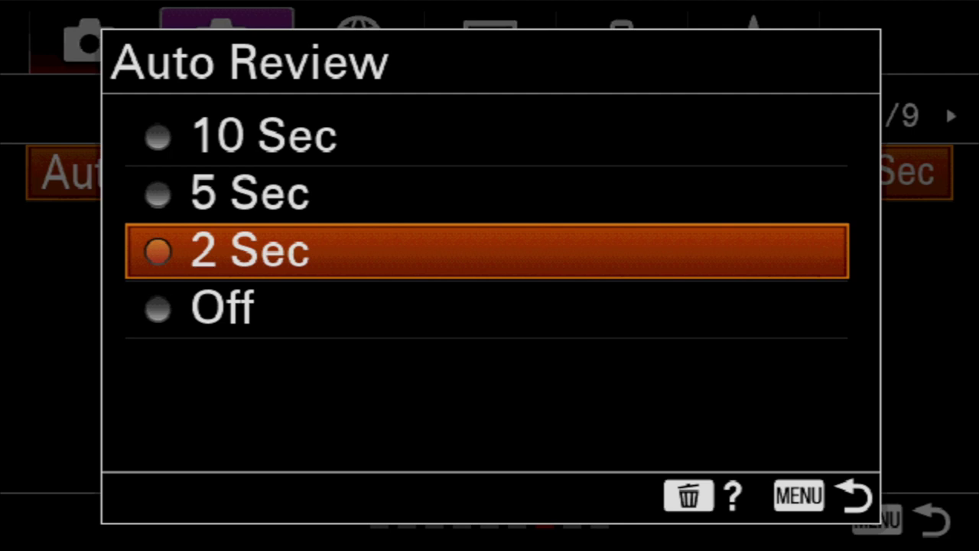
key("Return")
key("Right")
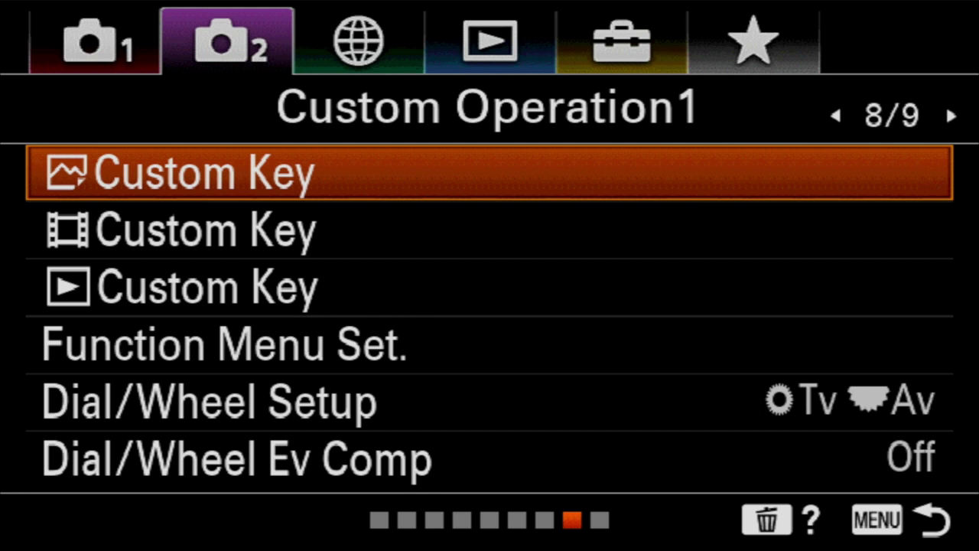
mouse_move(550, 535)
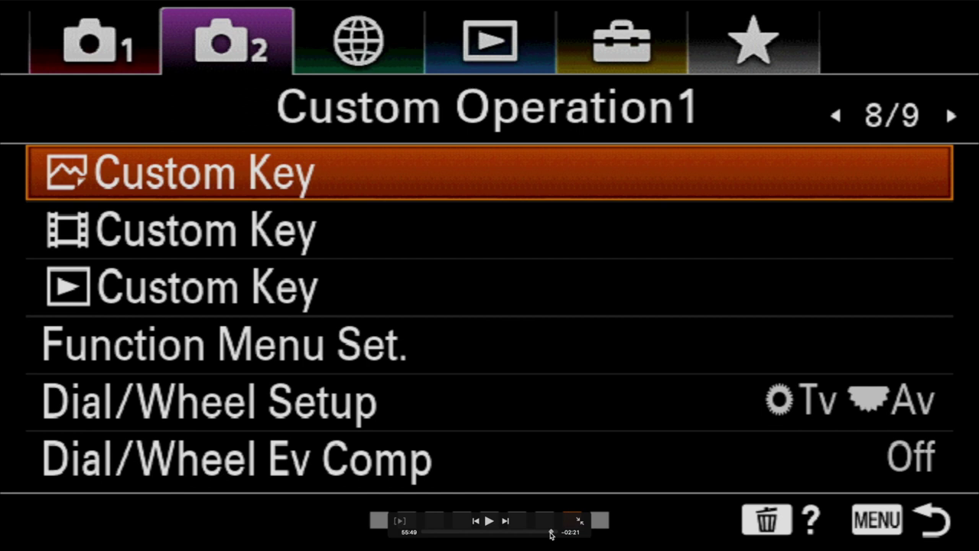
key("space")
key("space")
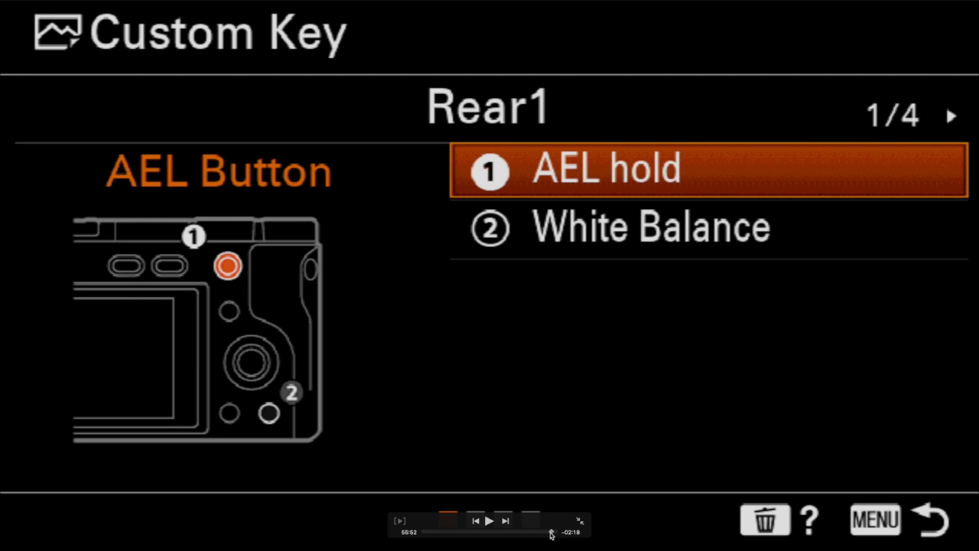
key("space")
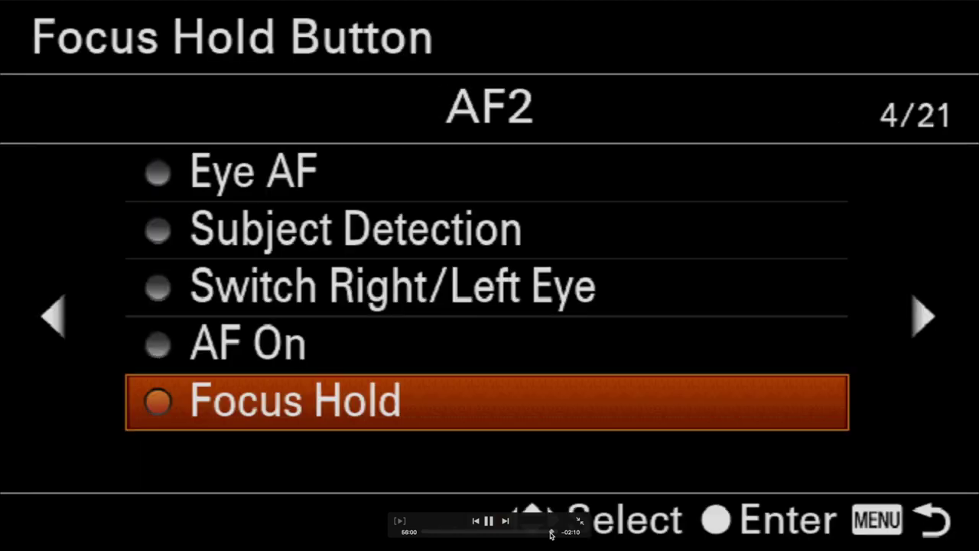
key("space")
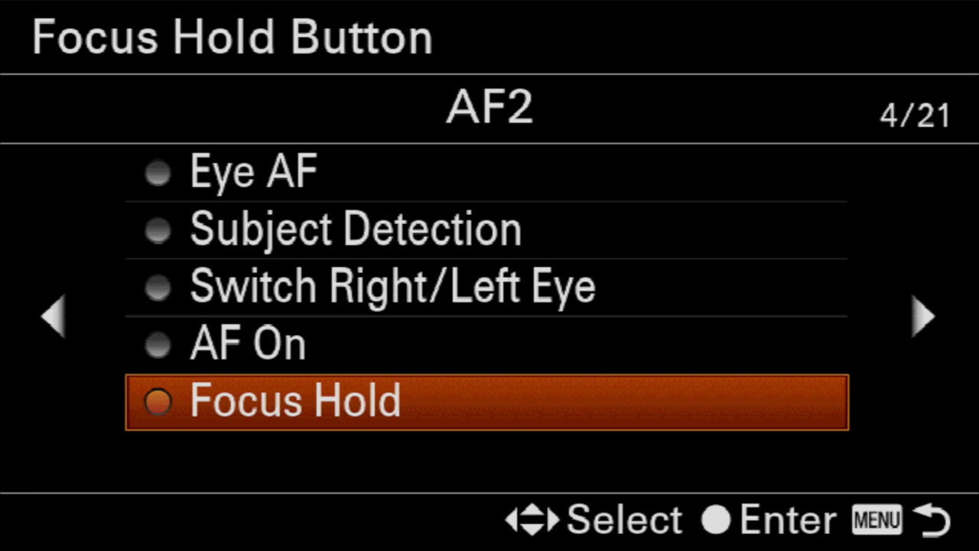
- Look through the functions assignable to the lens's Focus Hold Button, from Exposure1 to Shooting Assist, and leave without choosing one
key("Down")
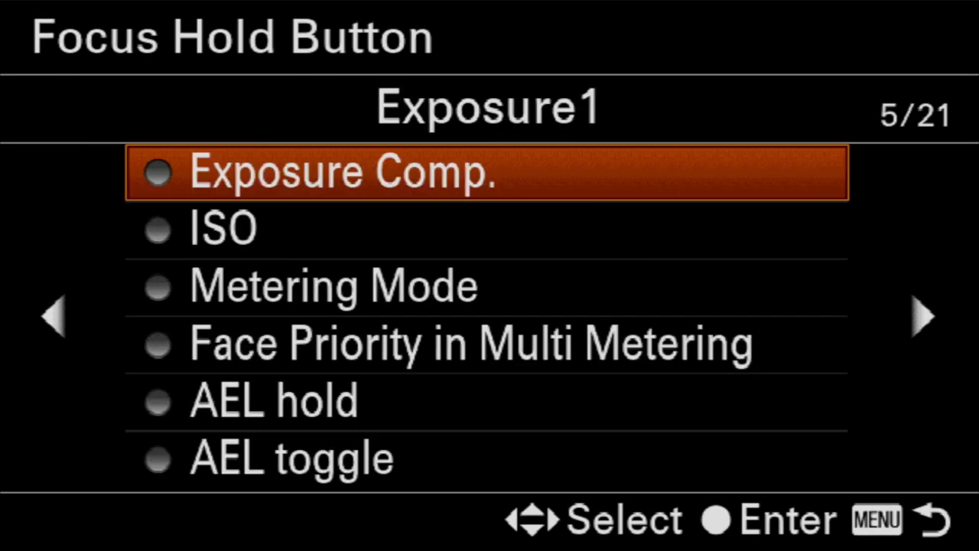
key("Down")
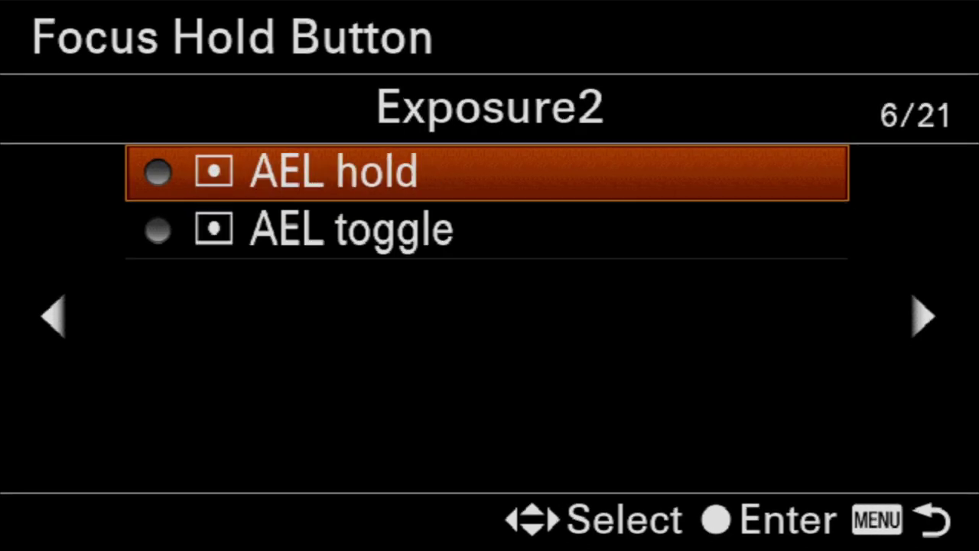
key("Right")
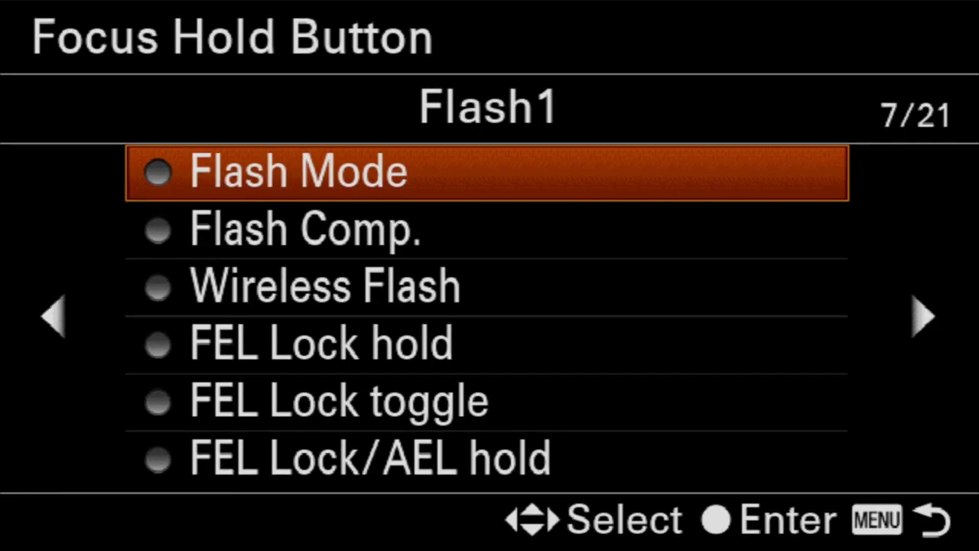
key("Right")
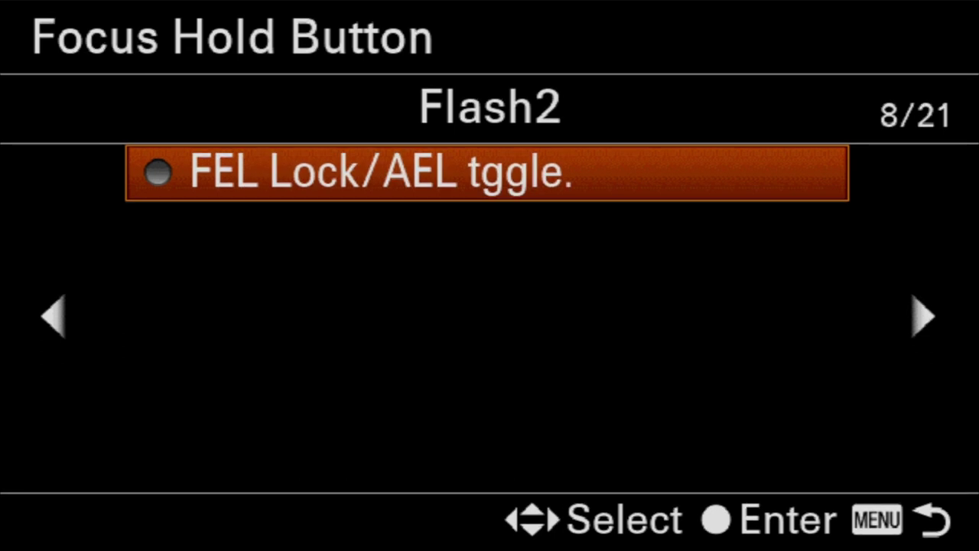
key("Right")
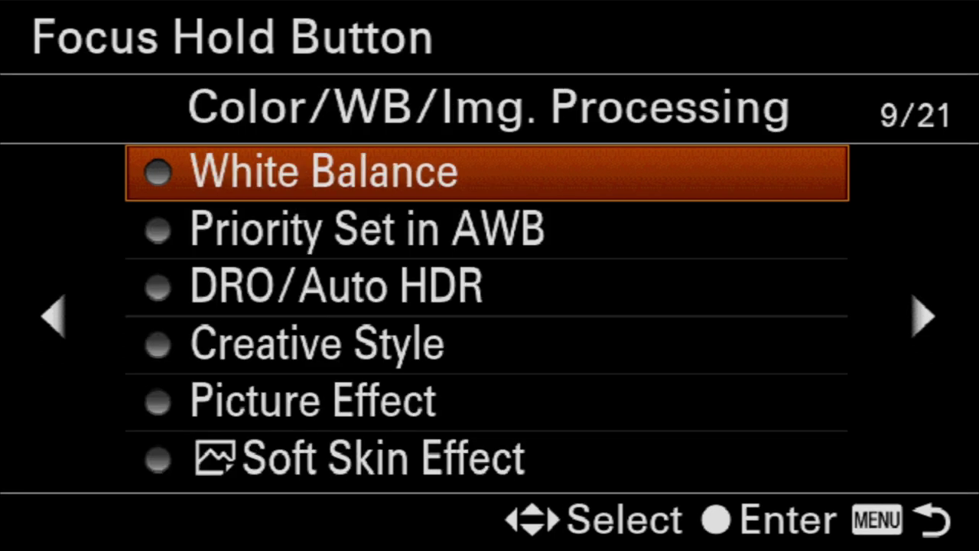
key("Right")
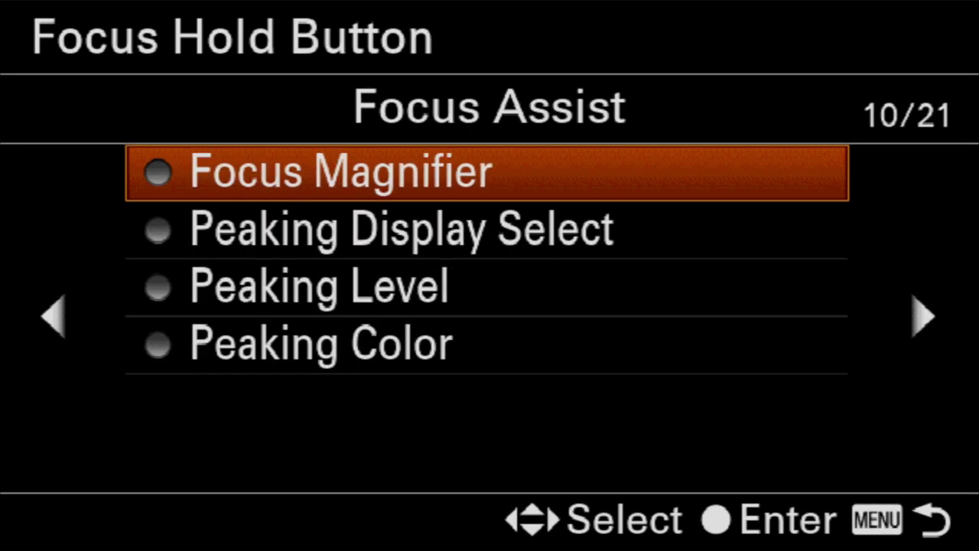
key("Right")
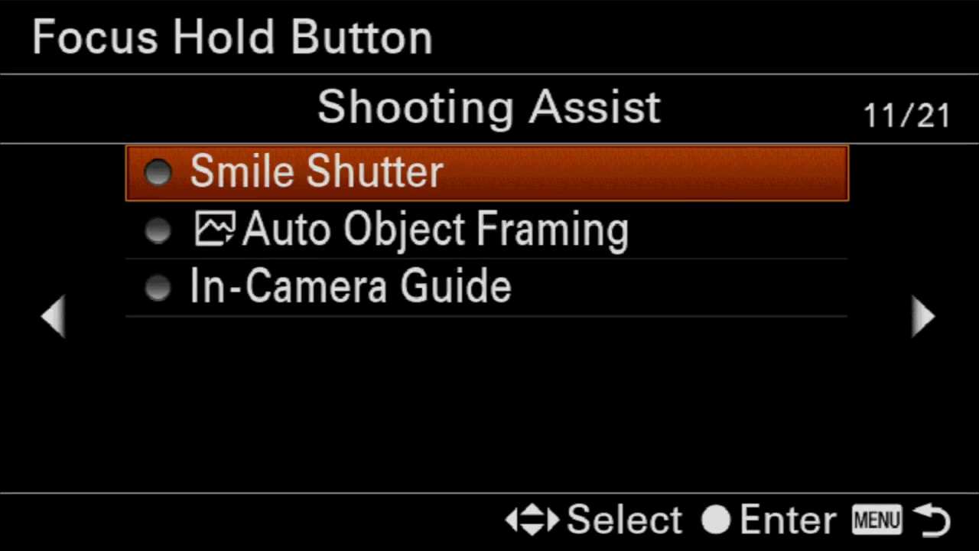
key("Escape")
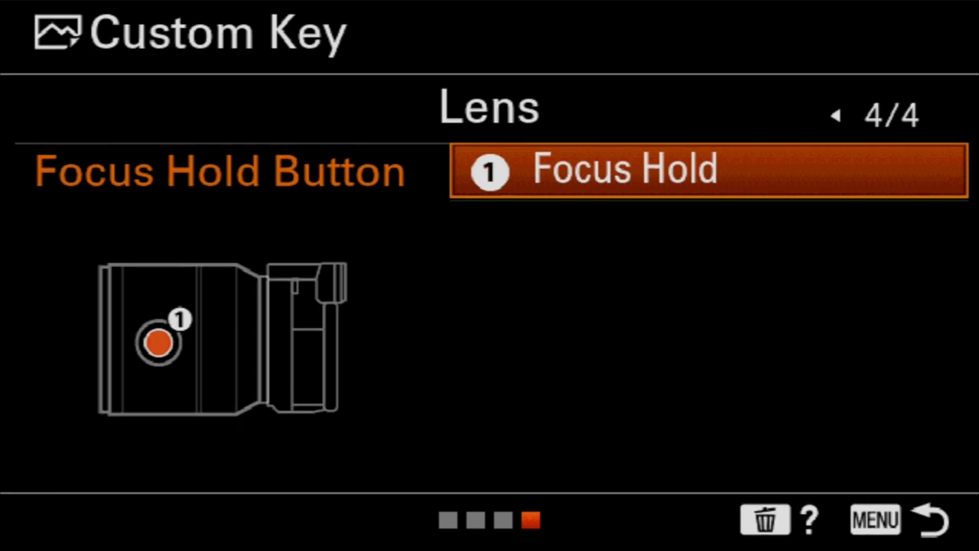
- Leave the photo Custom Key settings and view the Rear1 button assignments in the movie Custom Key settings
key("Escape")
key("Down")
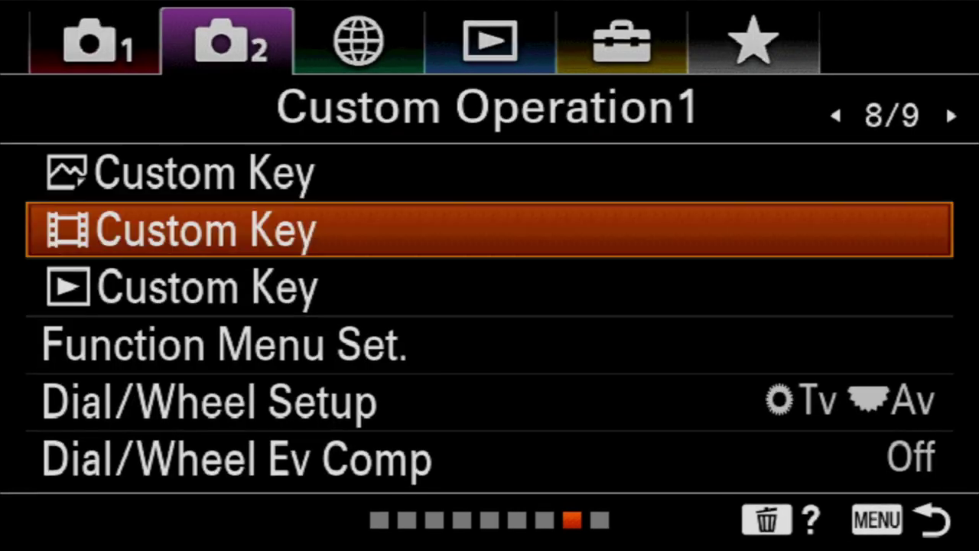
key("Return")
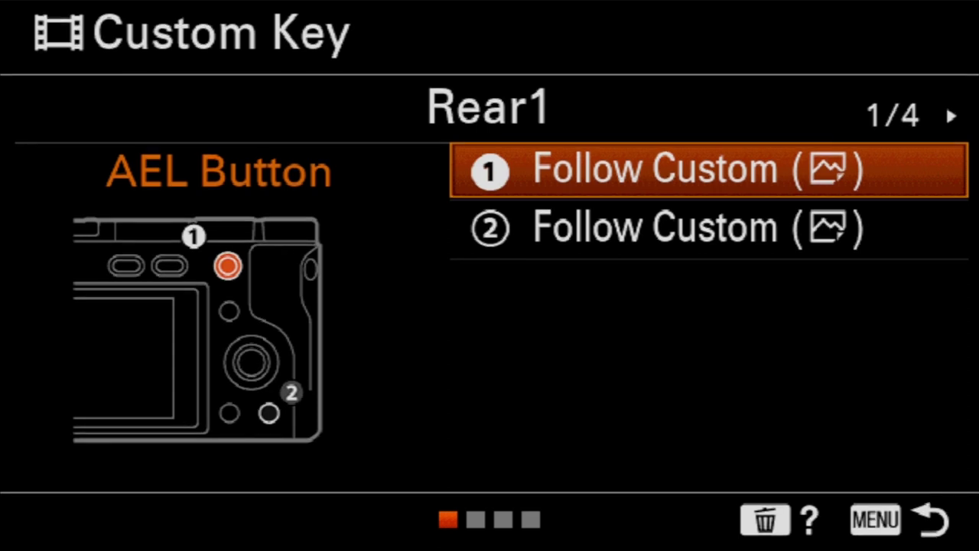
key("Escape")
- View the Rear and Top button assignments in the playback Custom Key settings
key("Down")
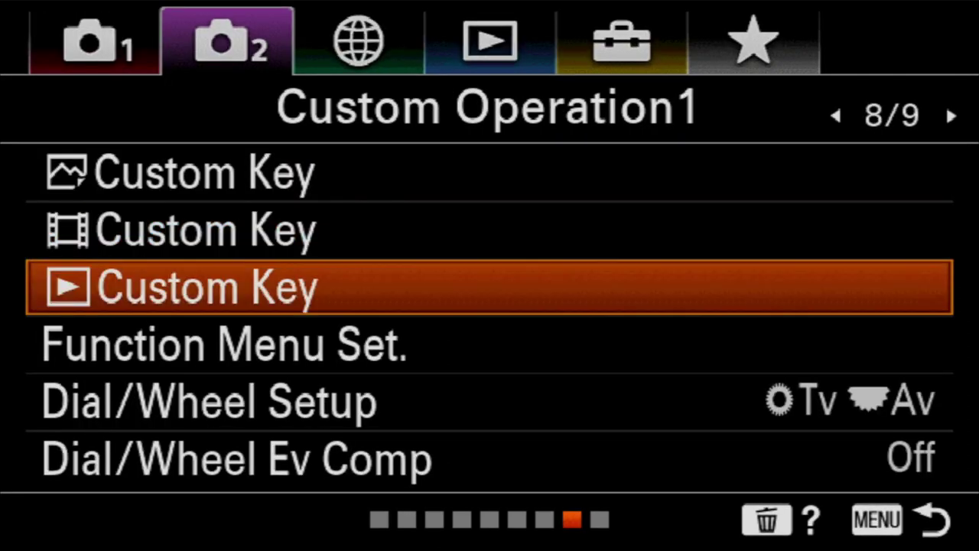
key("Return")
key("Right")
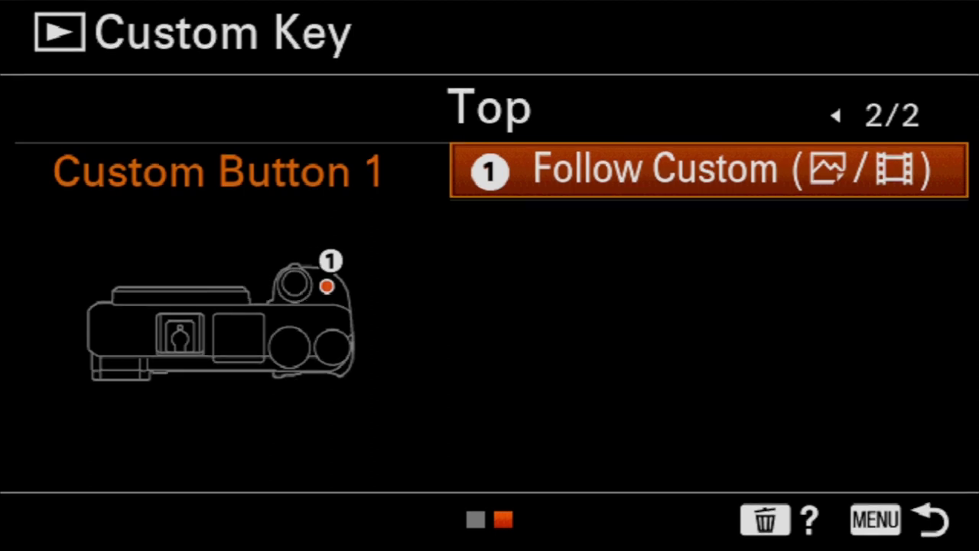
key("Left")
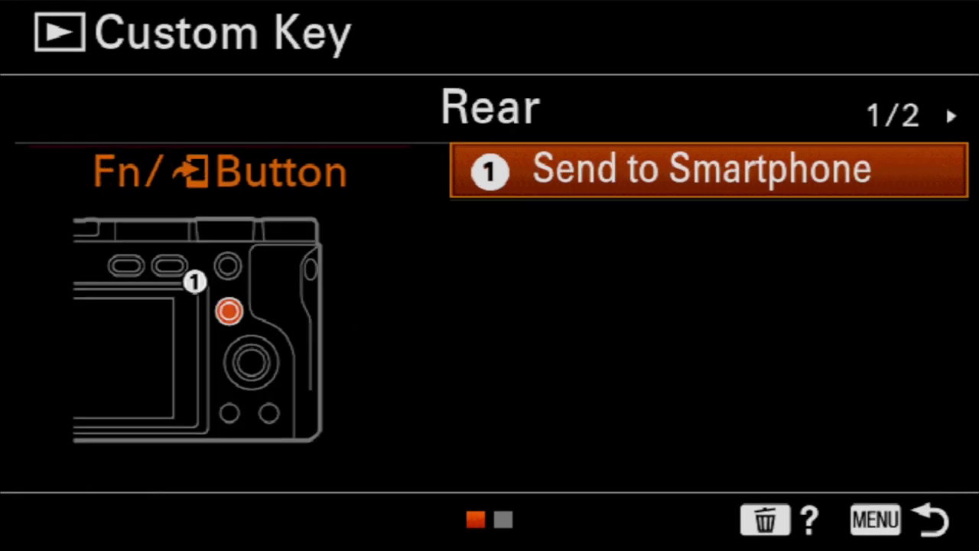
- Look through the playback functions assignable to the Fn/Send to Smartphone button and leave without choosing one
key("Return")
key("Right")
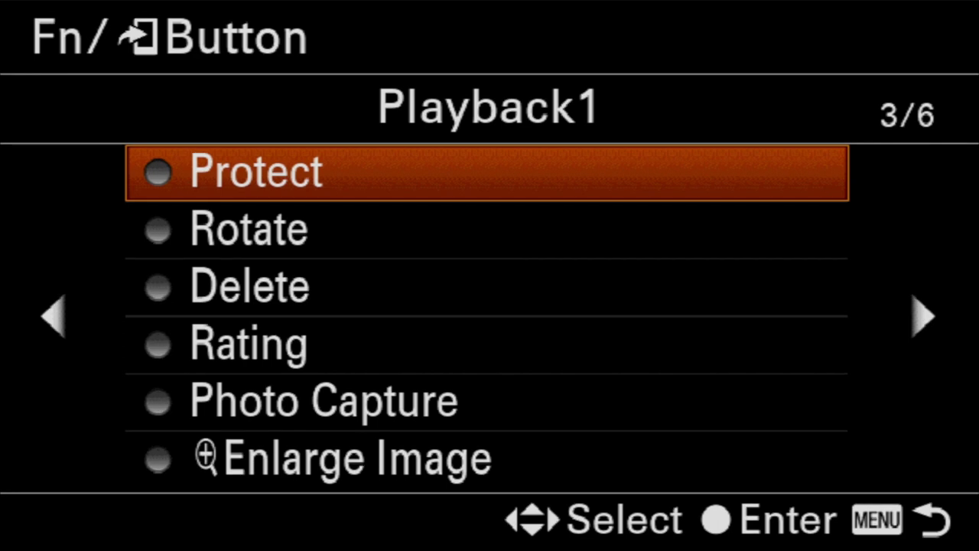
key("Right")
key("Right")
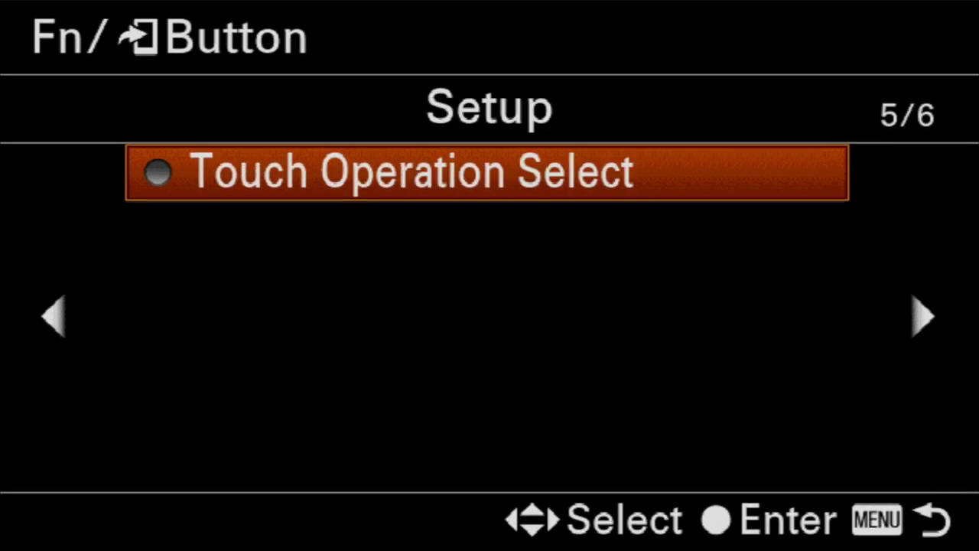
key("Right")
key("Escape")
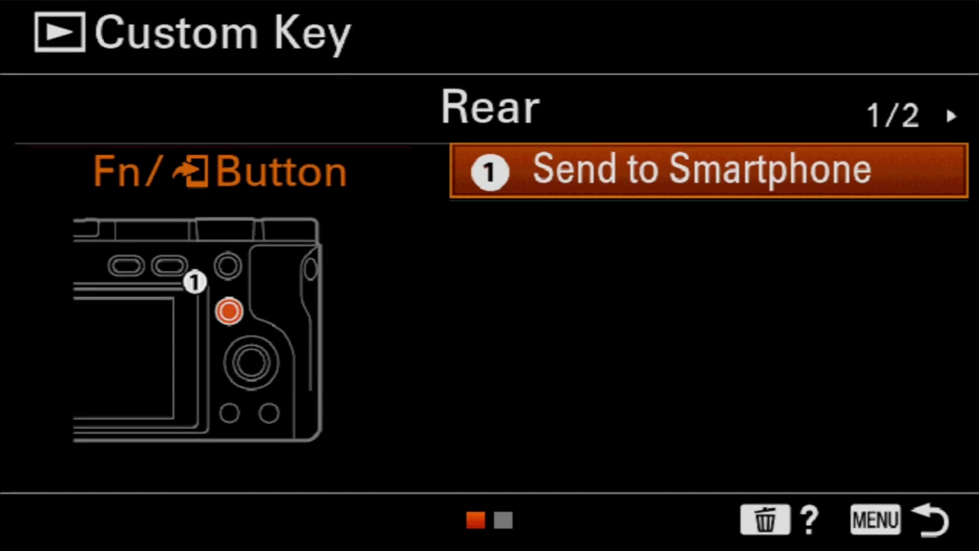
key("Escape")
- In Function Menu Set., look through the AF, Exposure and Flash functions available for the Focus Mode slot and leave without choosing one
key("Down")
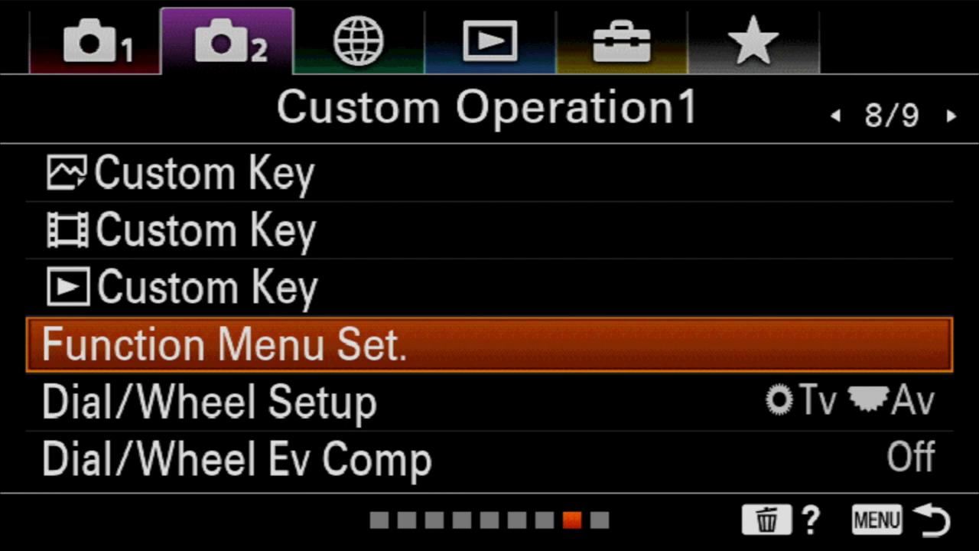
key("Return")
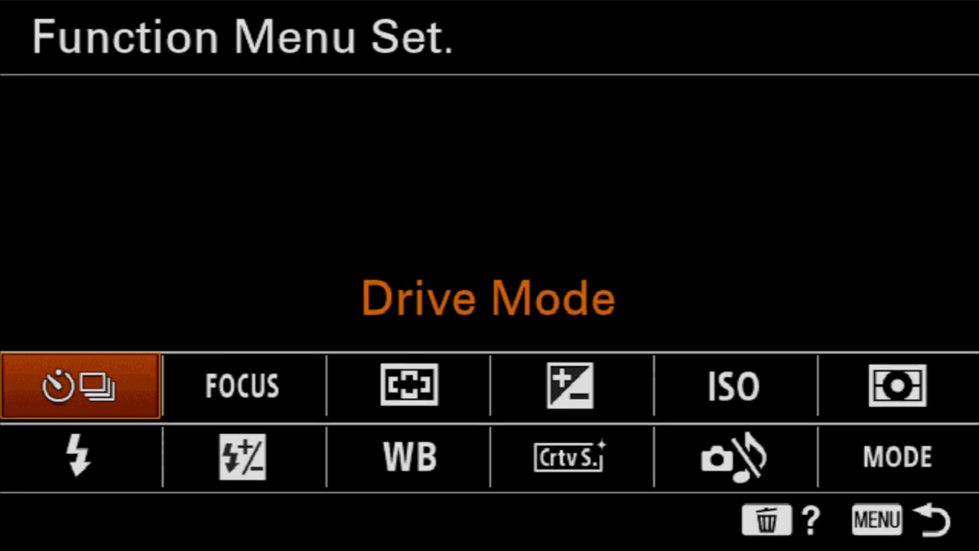
key("Right")
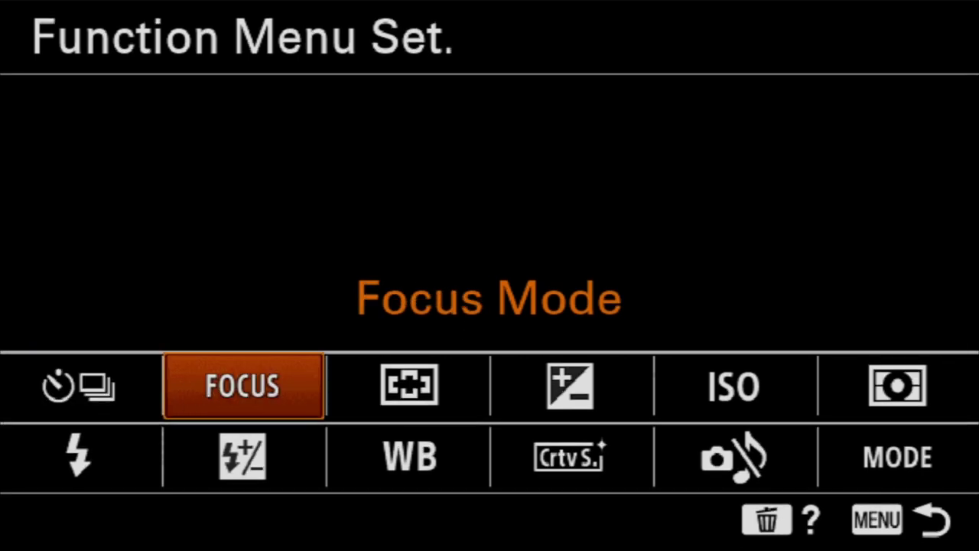
key("Return")
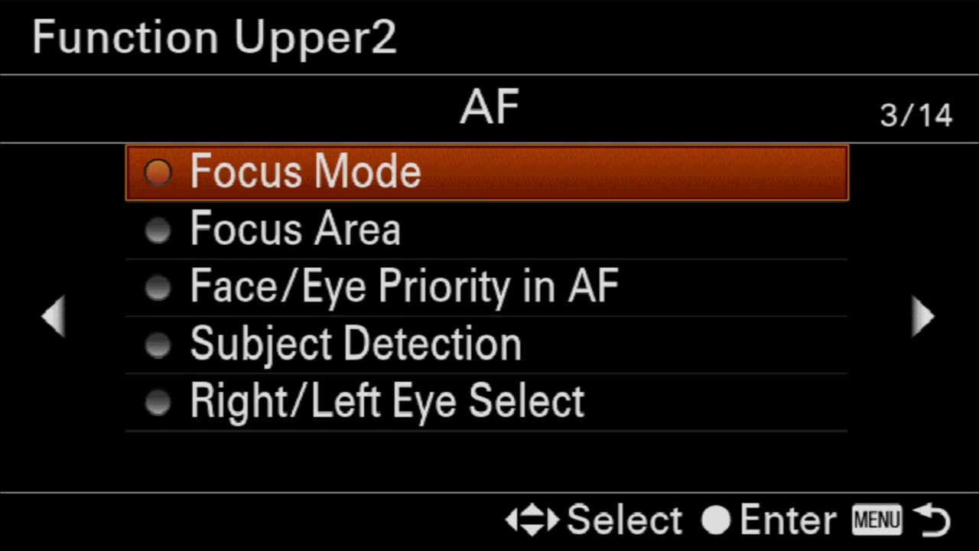
key("Right")
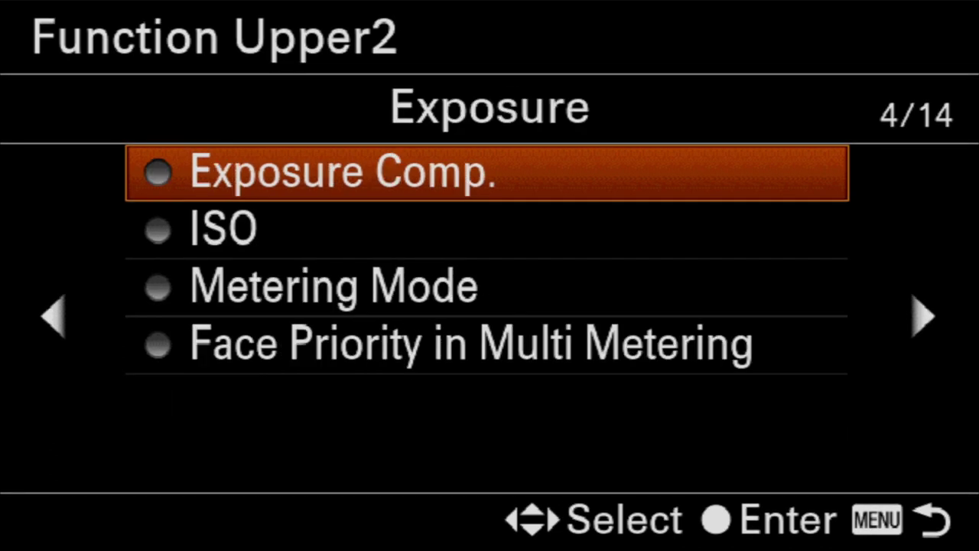
key("Right")
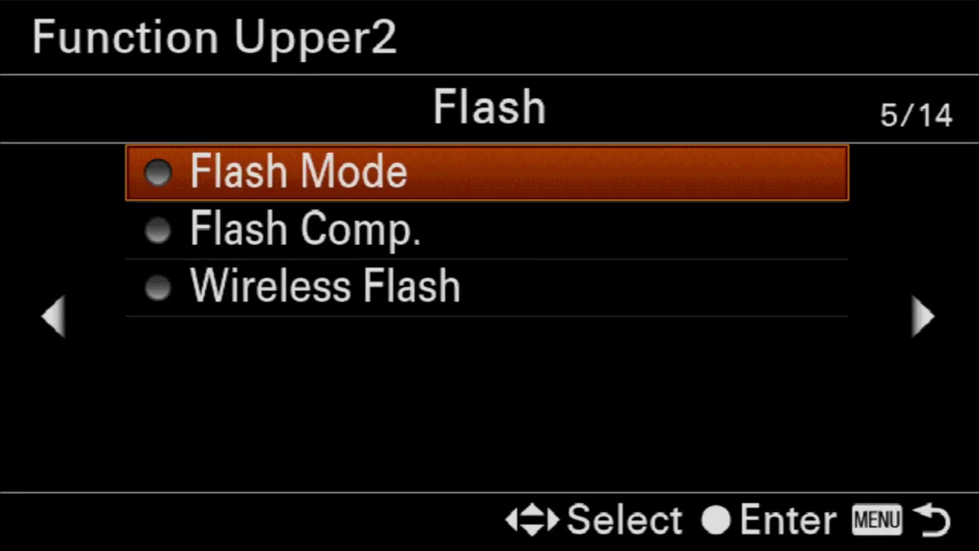
key("Escape")
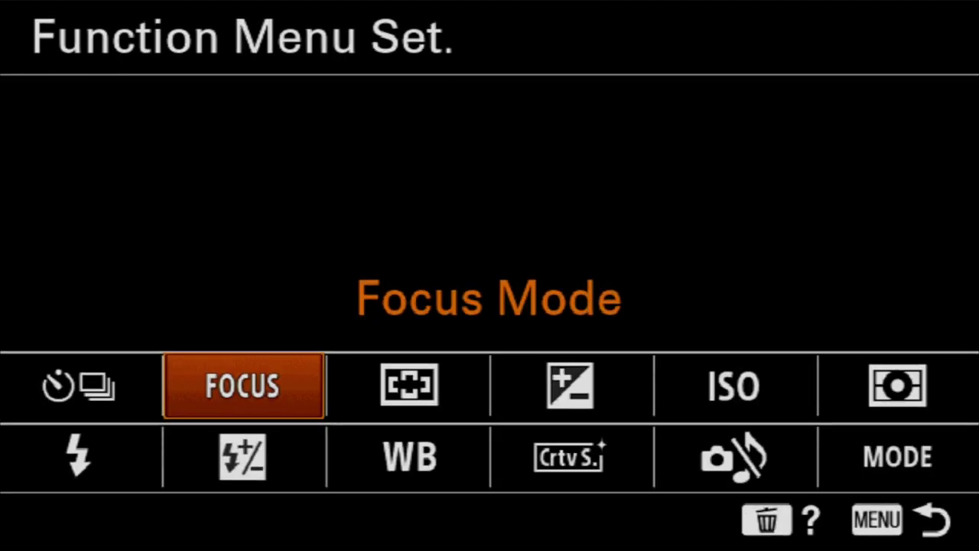
key("Escape")
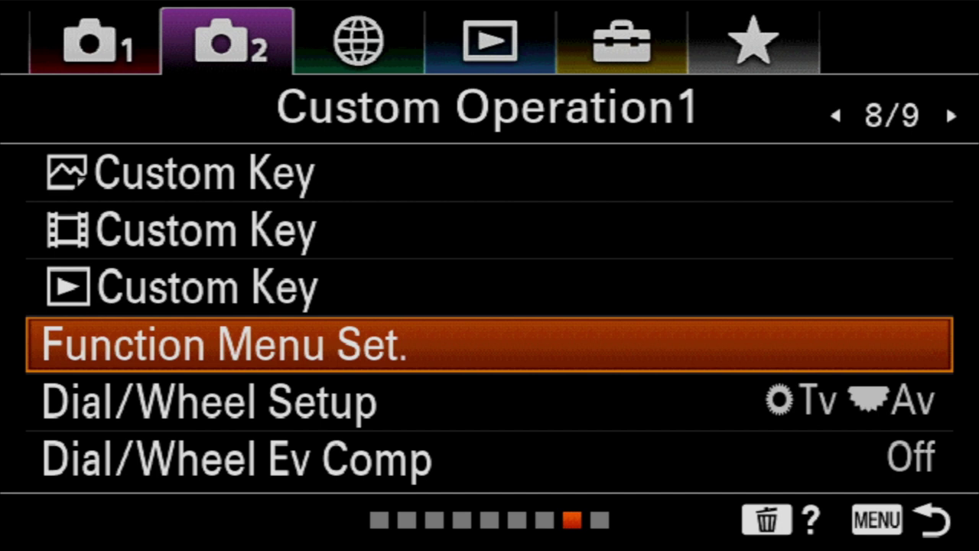
- Compare the two Dial/Wheel Setup options and choose Tv for the wheel and Av for the dial
key("Down")
key("Return")
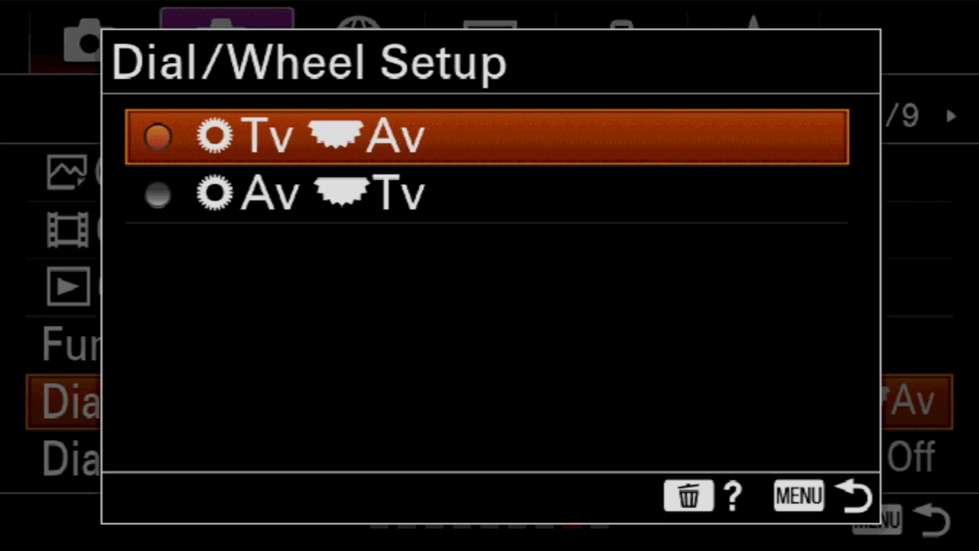
left_click(486, 194)
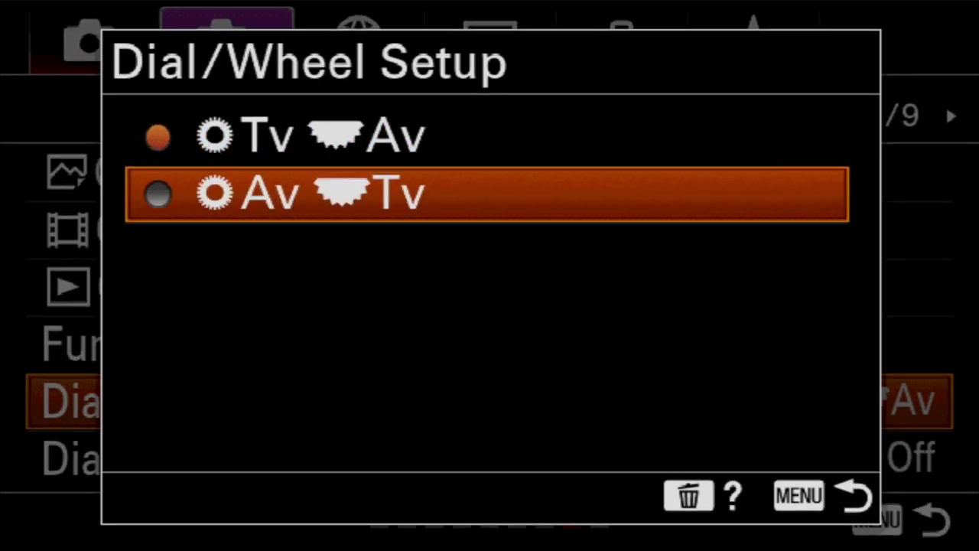
left_click(486, 136)
left_click(486, 137)
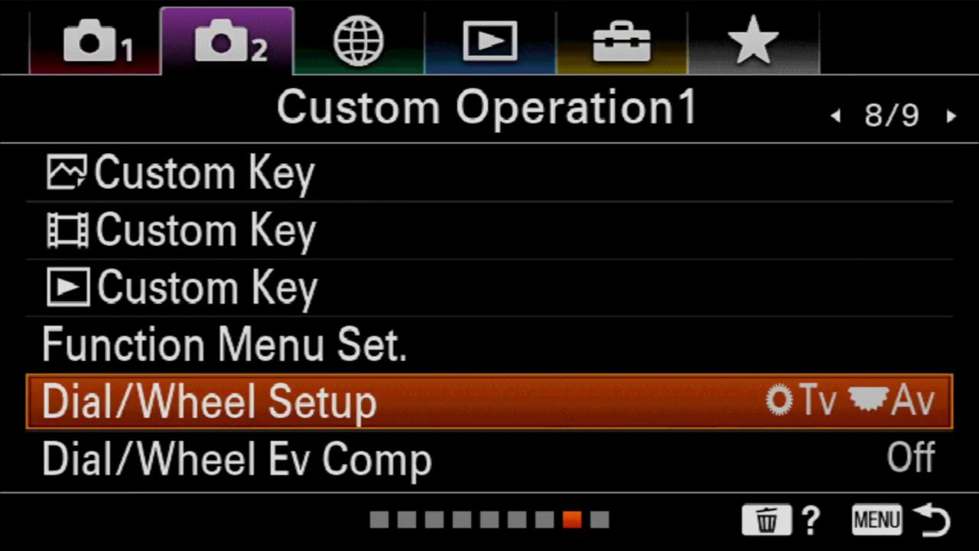
- Review the Wheel and Dial options for Dial/Wheel Ev Comp and choose Off
left_click(489, 459)
key("Return")
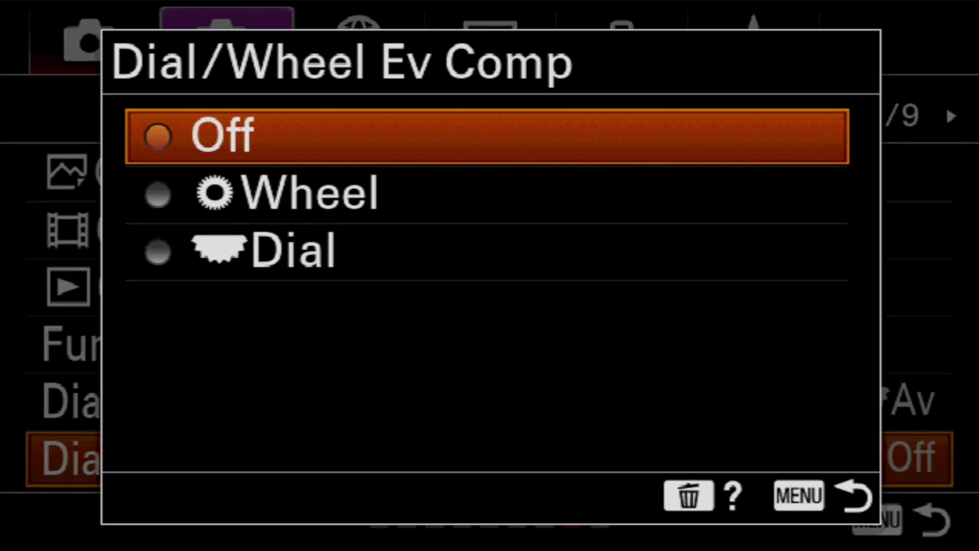
left_click(487, 194)
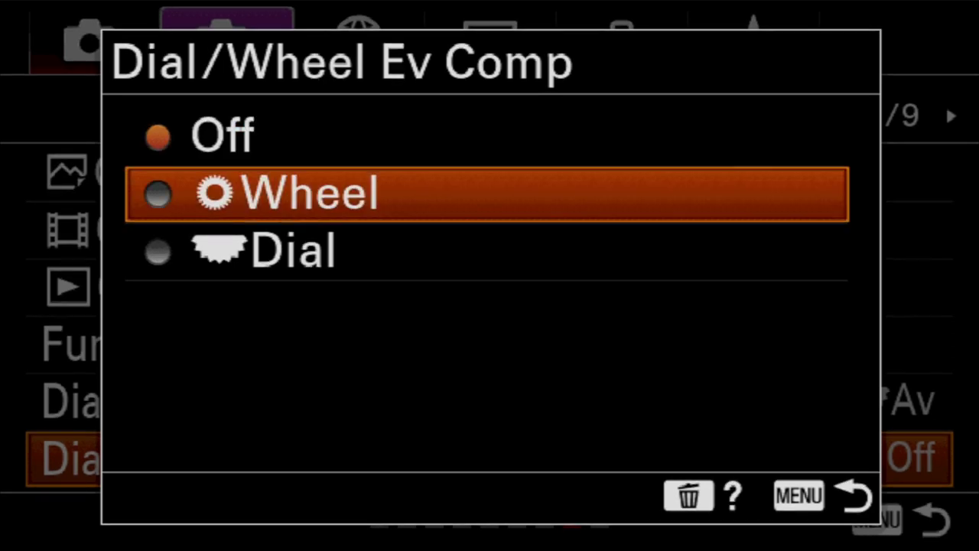
left_click(486, 251)
left_click(486, 193)
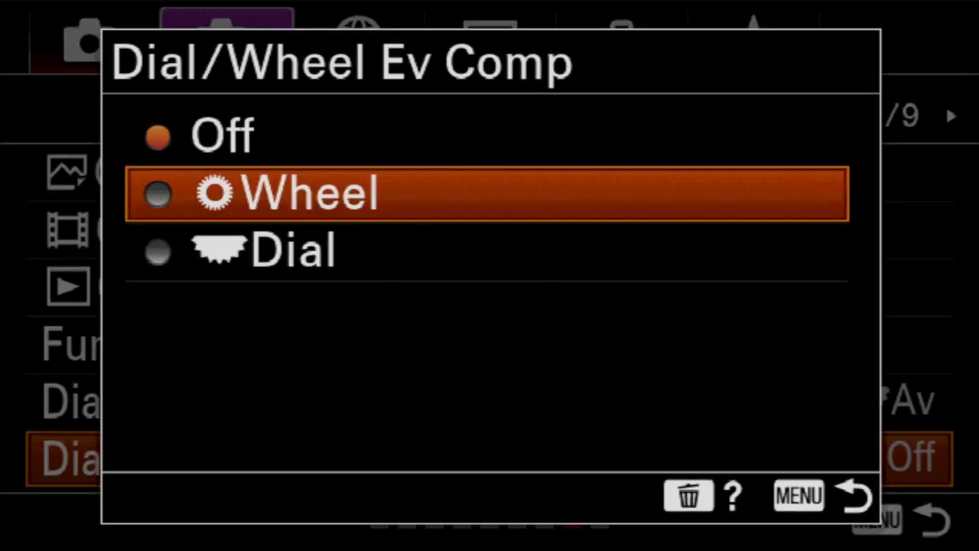
left_click(486, 136)
left_click(487, 136)
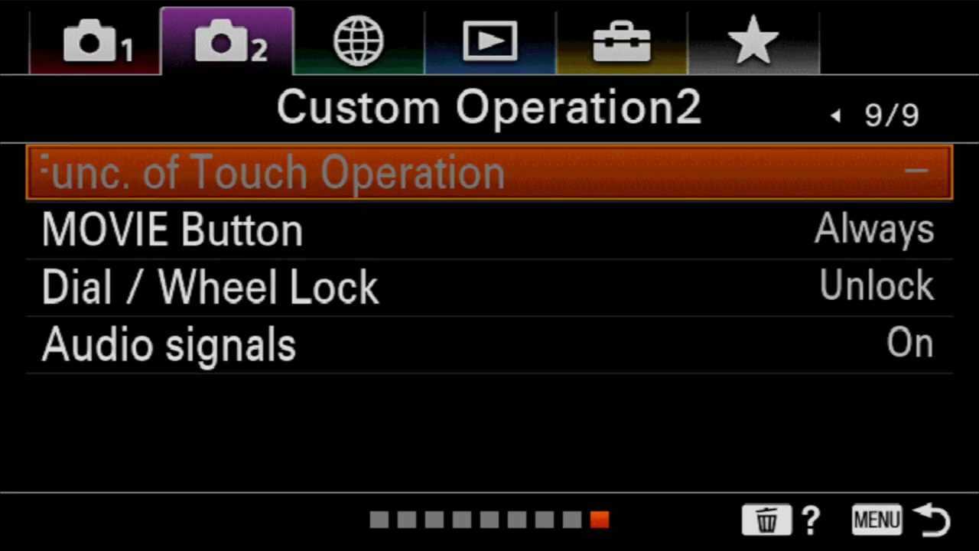
- Try to open Func. of Touch Operation on the Custom Operation2 page, and choose Always for MOVIE Button
key("Return")
key("Return")
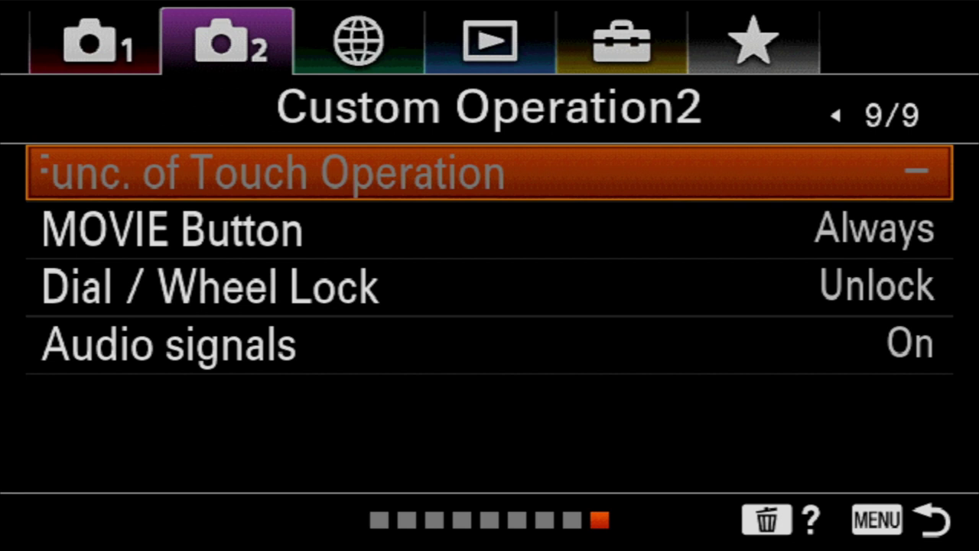
key("Down")
key("Return")
key("Down")
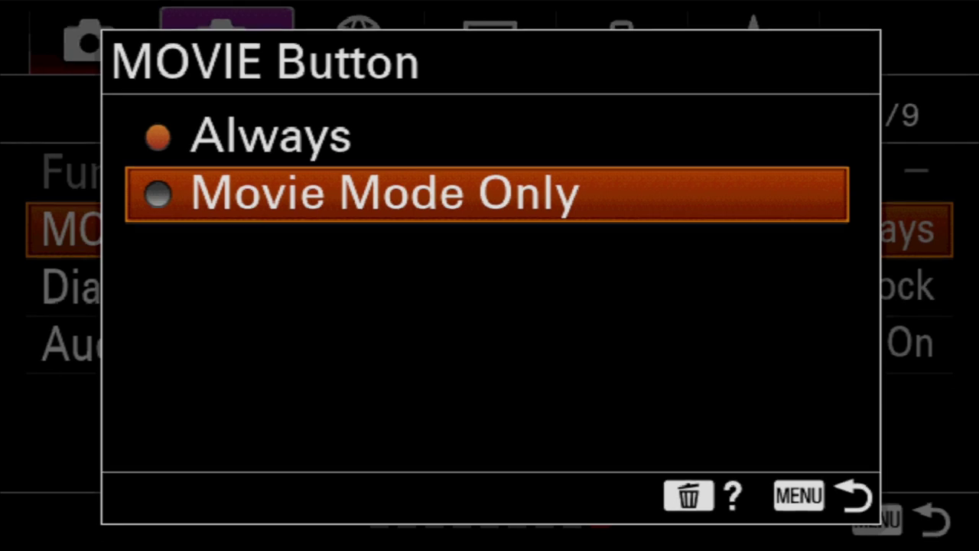
key("Up")
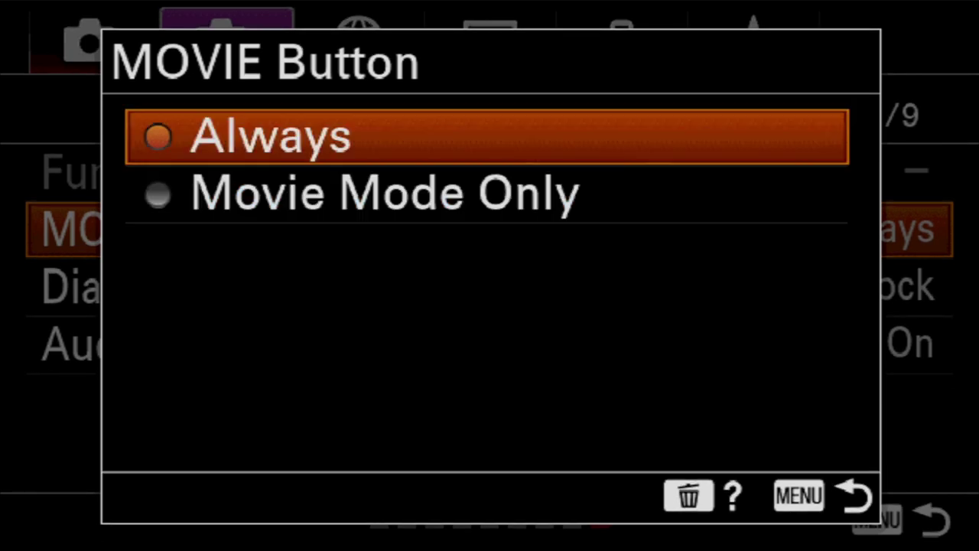
key("Return")
- Compare the two Dial / Wheel Lock options and choose Unlock
key("Down")
key("Return")
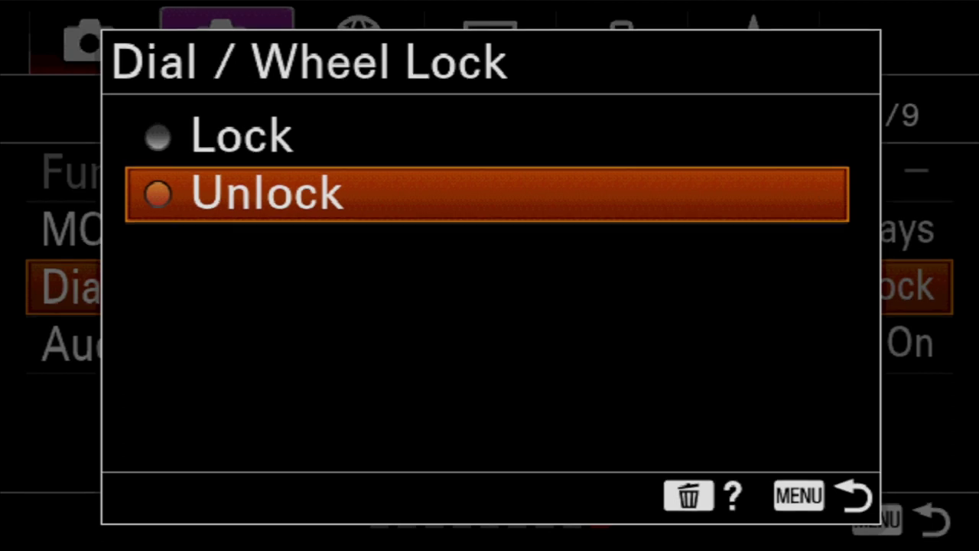
key("Up")
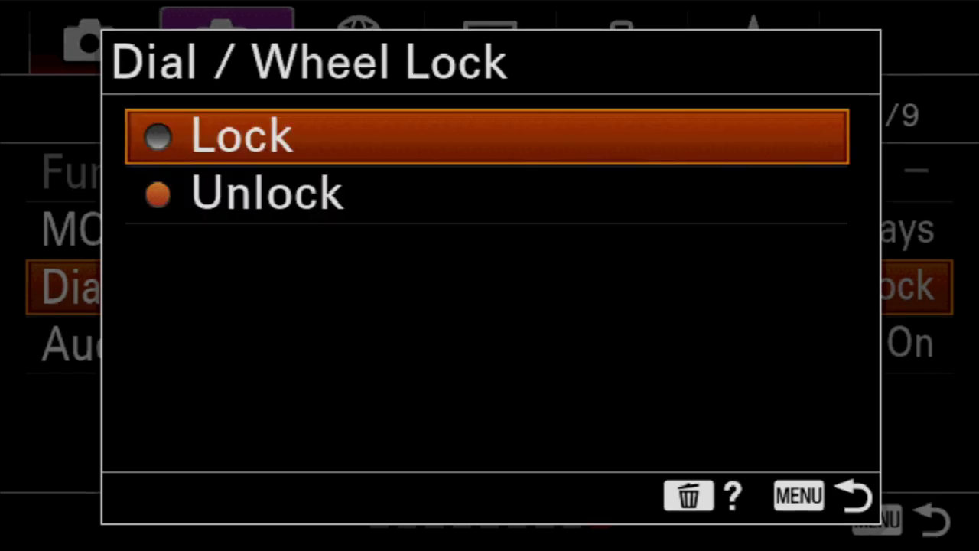
key("Down")
key("Return")
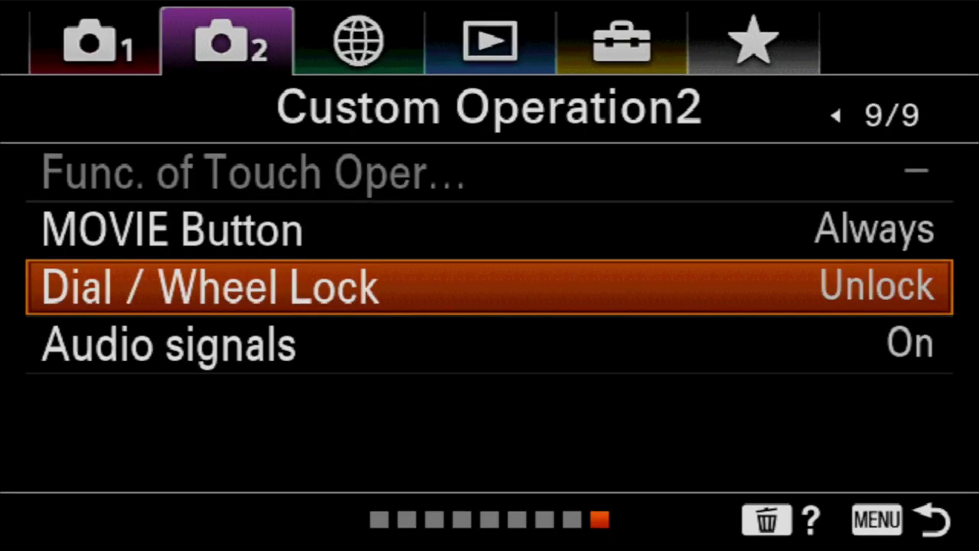
- Open the Audio signals setting and confirm On
key("Down")
key("Return")
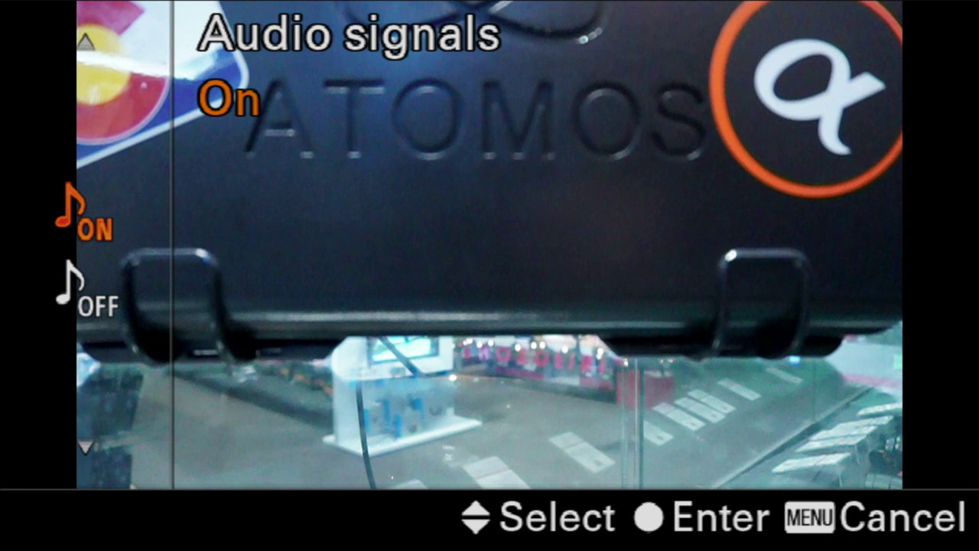
key("Return")
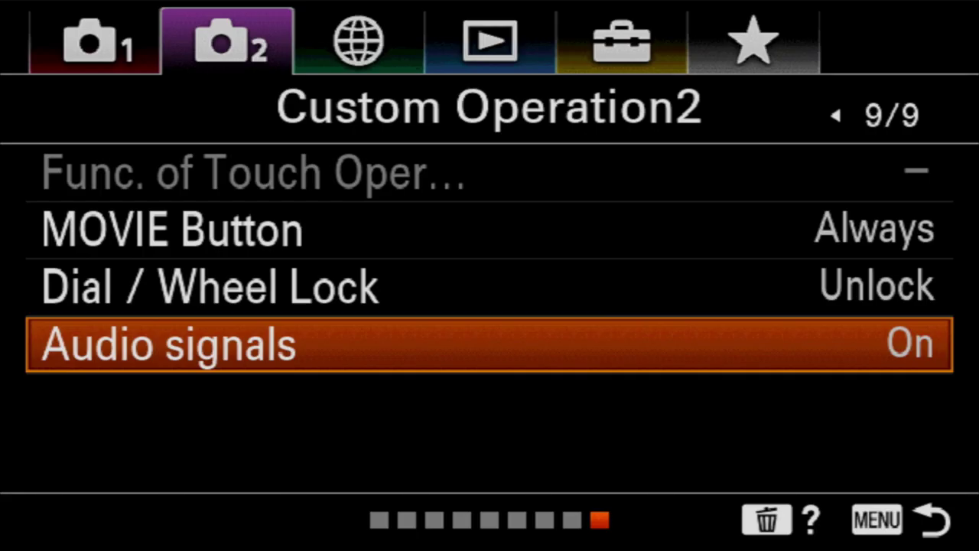